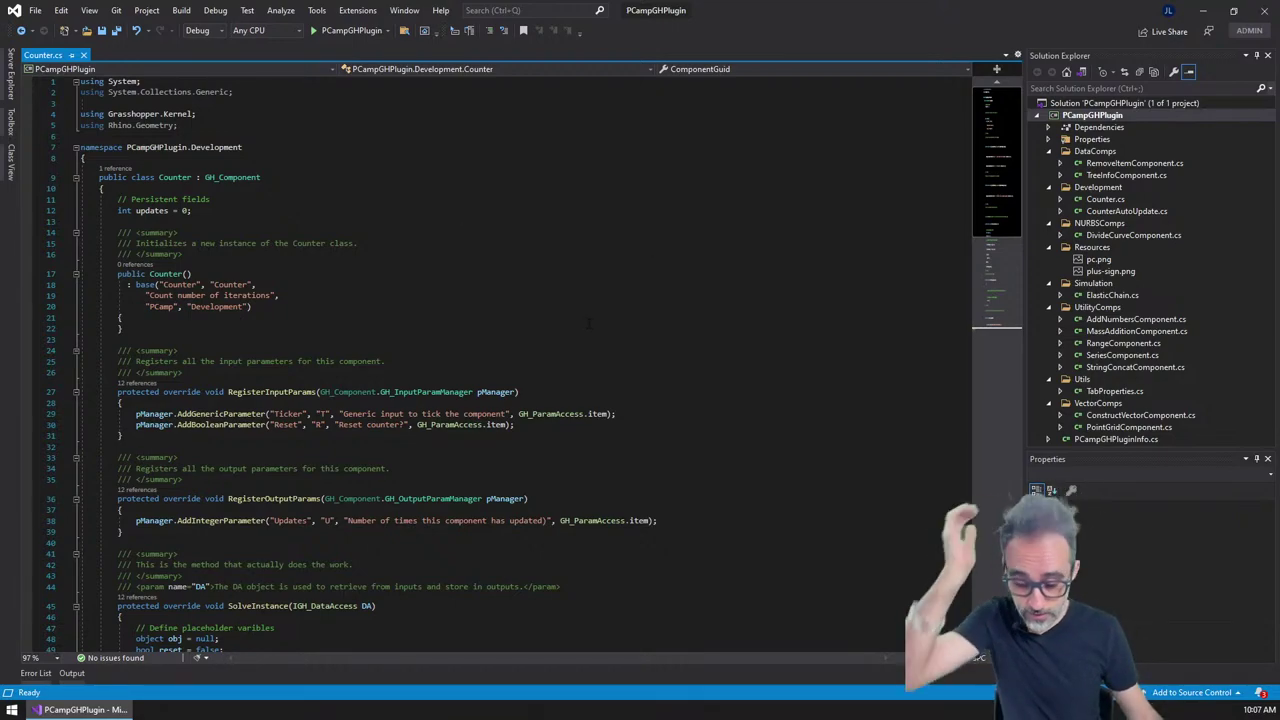
Start Rhino 7 with an empty document, dock it on one half of the screen and launch Grasshopper
key("super")
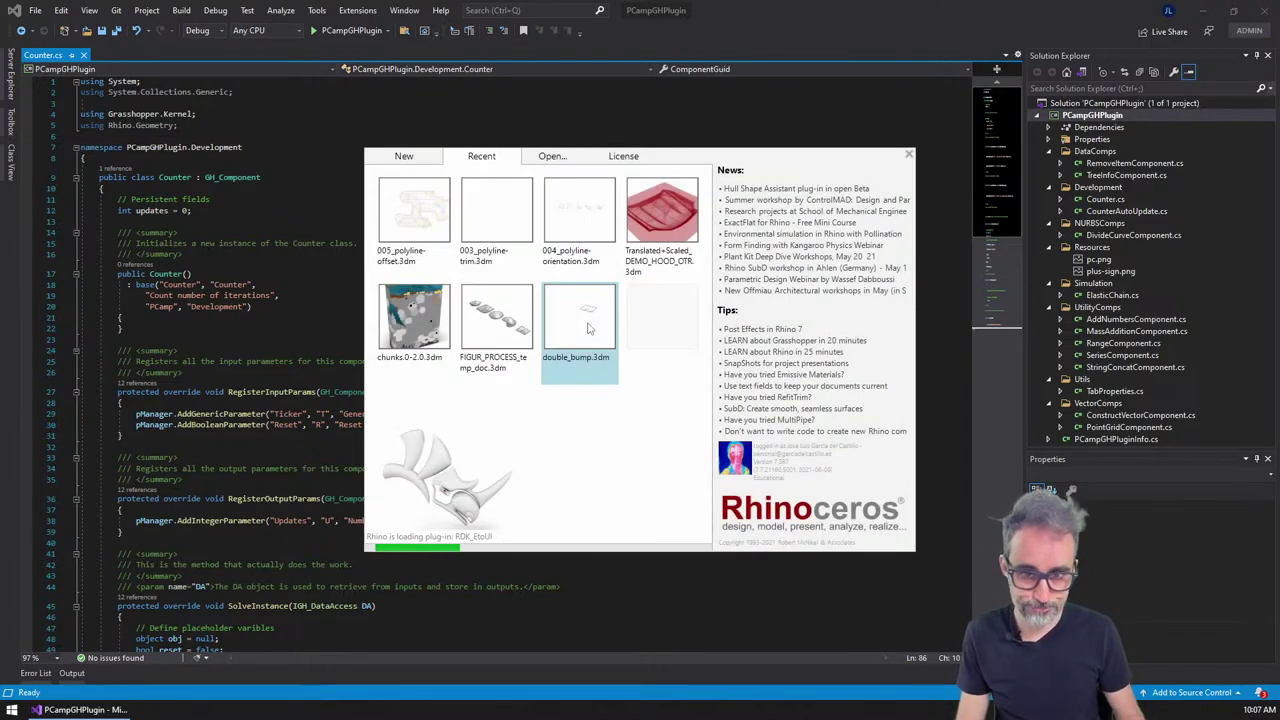
left_click(909, 155)
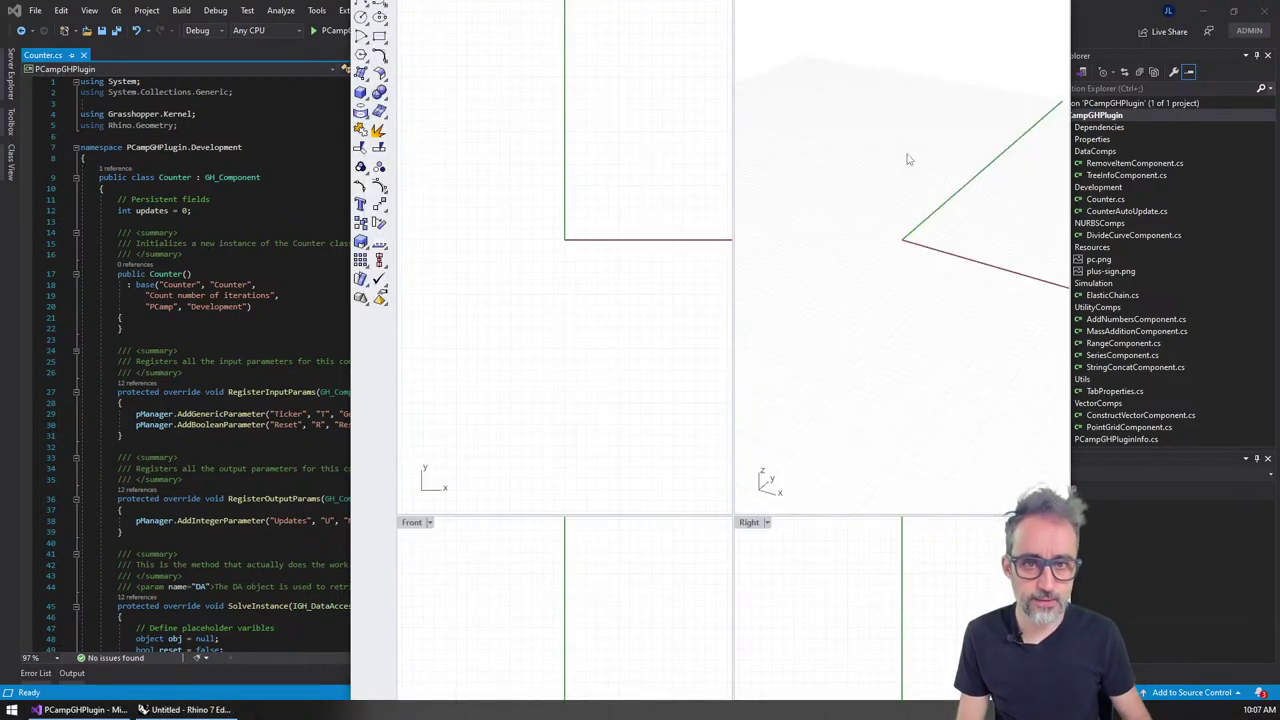
key("super+Left")
key("Escape")
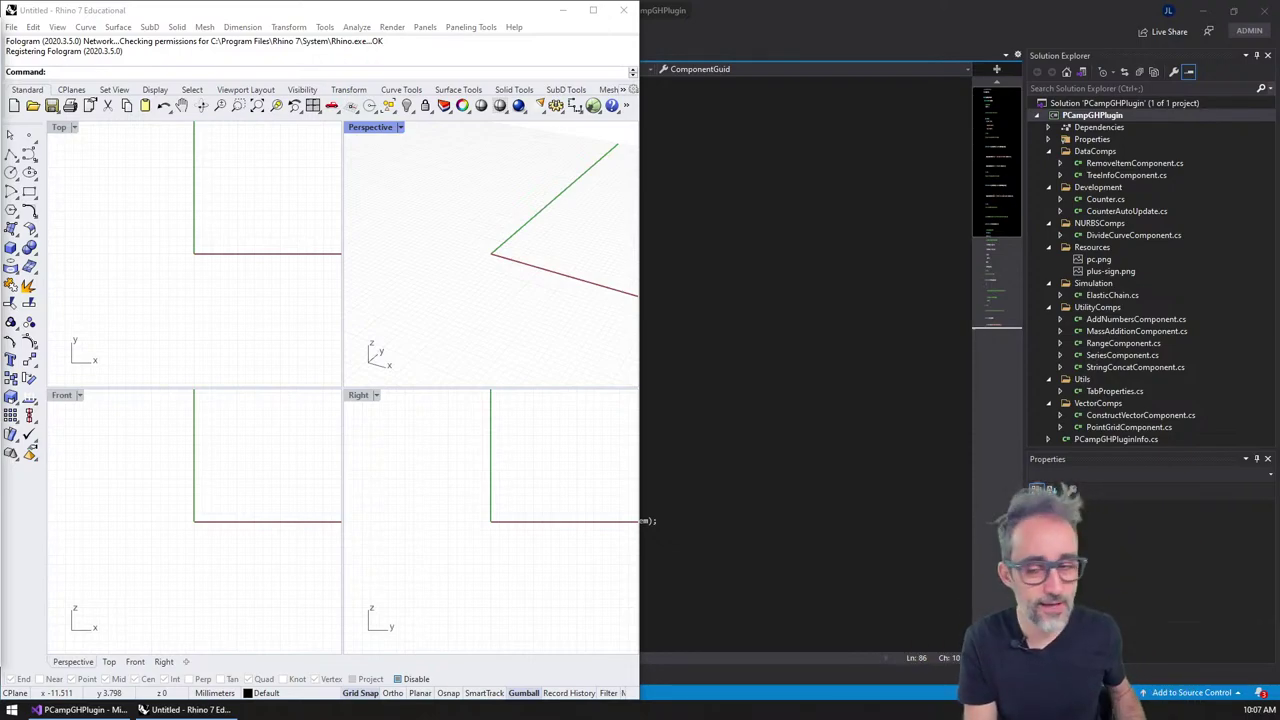
left_click(335, 73)
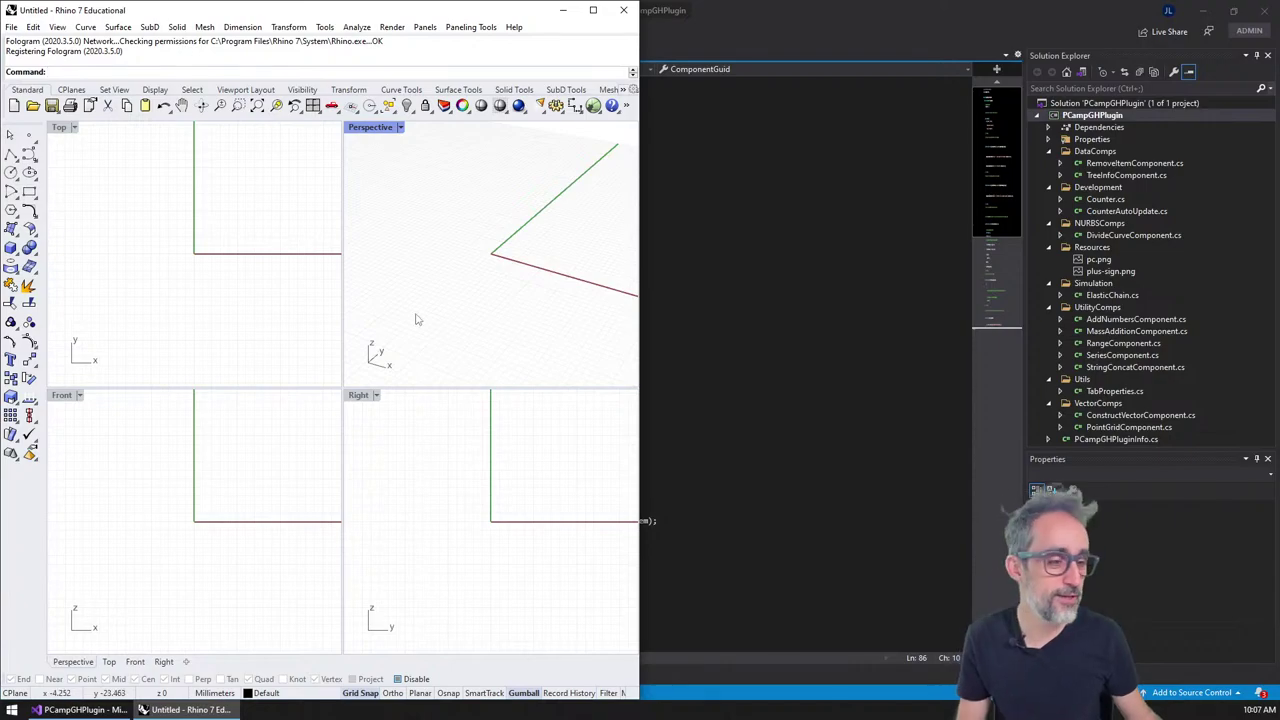
left_click(594, 105)
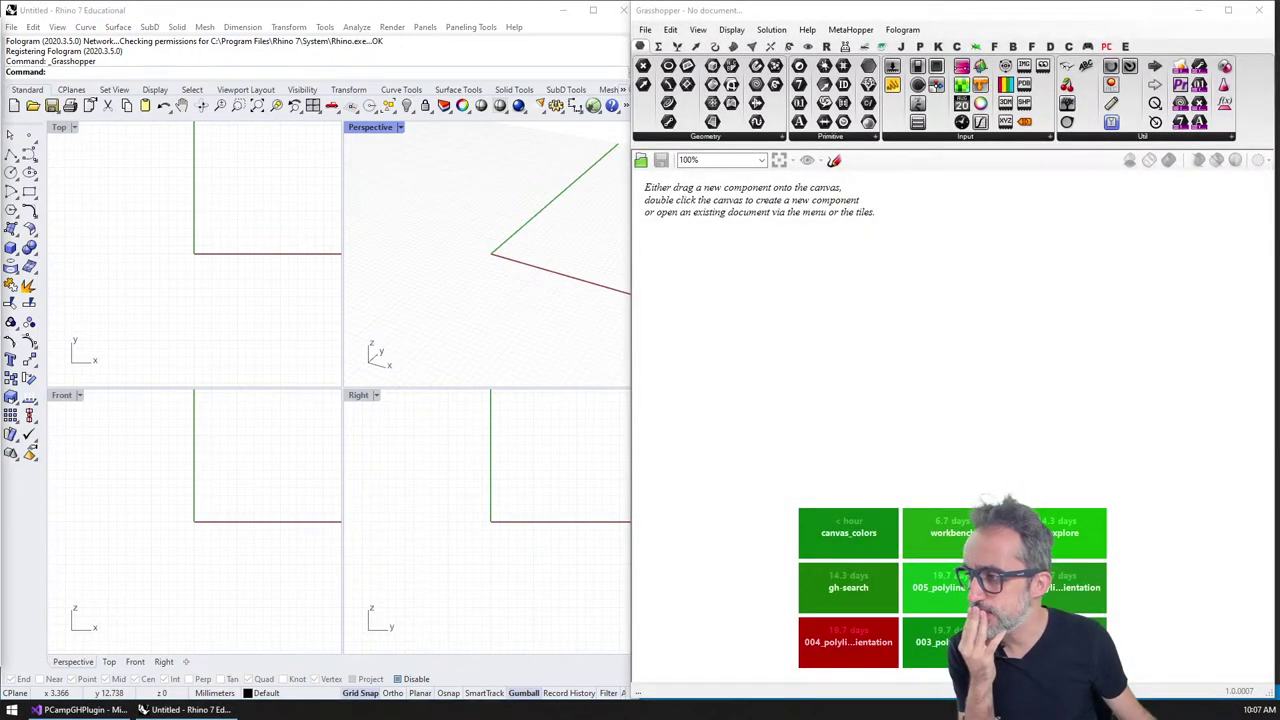
Open the 4.11 Custom Display.3dm model in Rhino and the 4.11 Custom Display definition in Grasshopper
left_click_drag(0, 192, 374, 190)
left_click(484, 379)
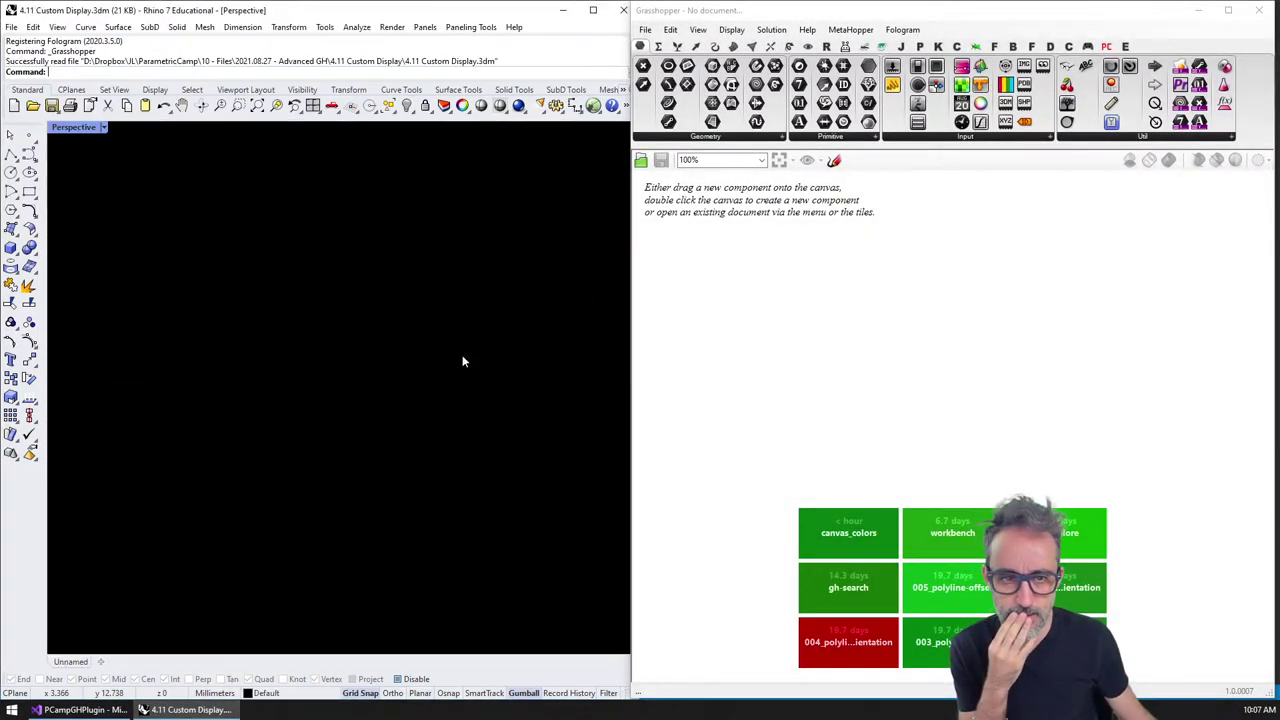
left_click_drag(0, 200, 727, 264)
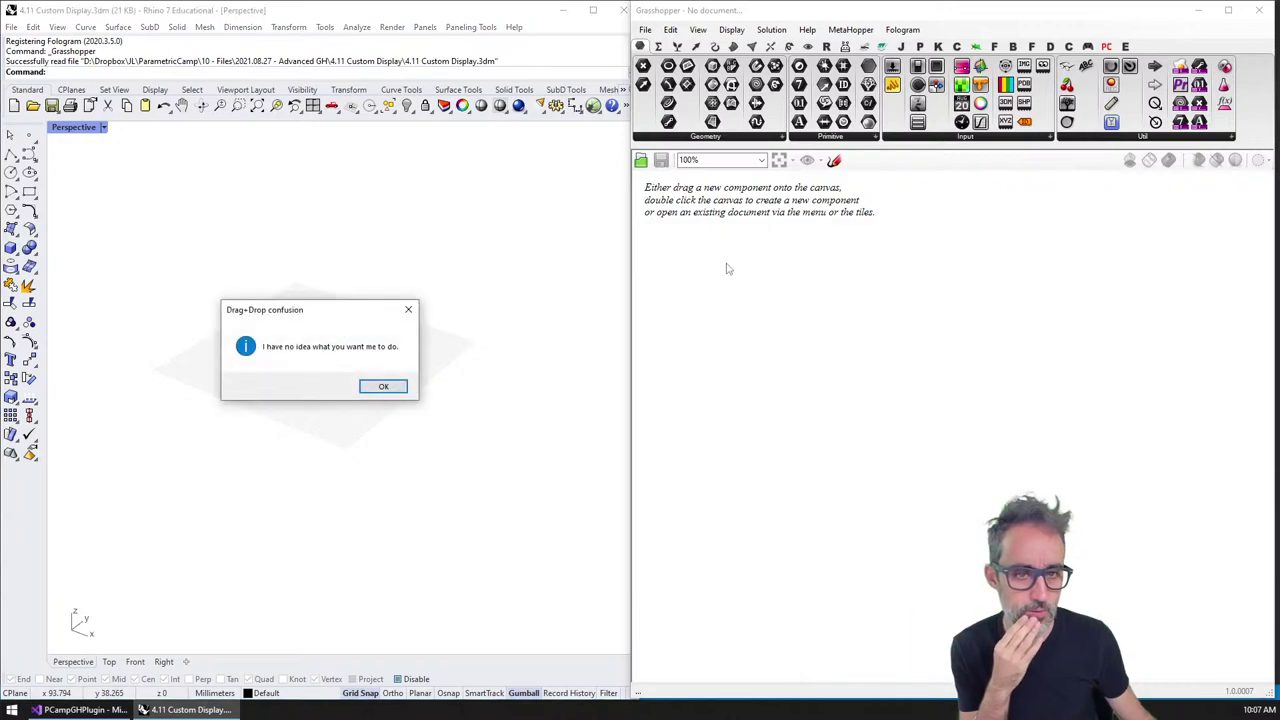
left_click(392, 387)
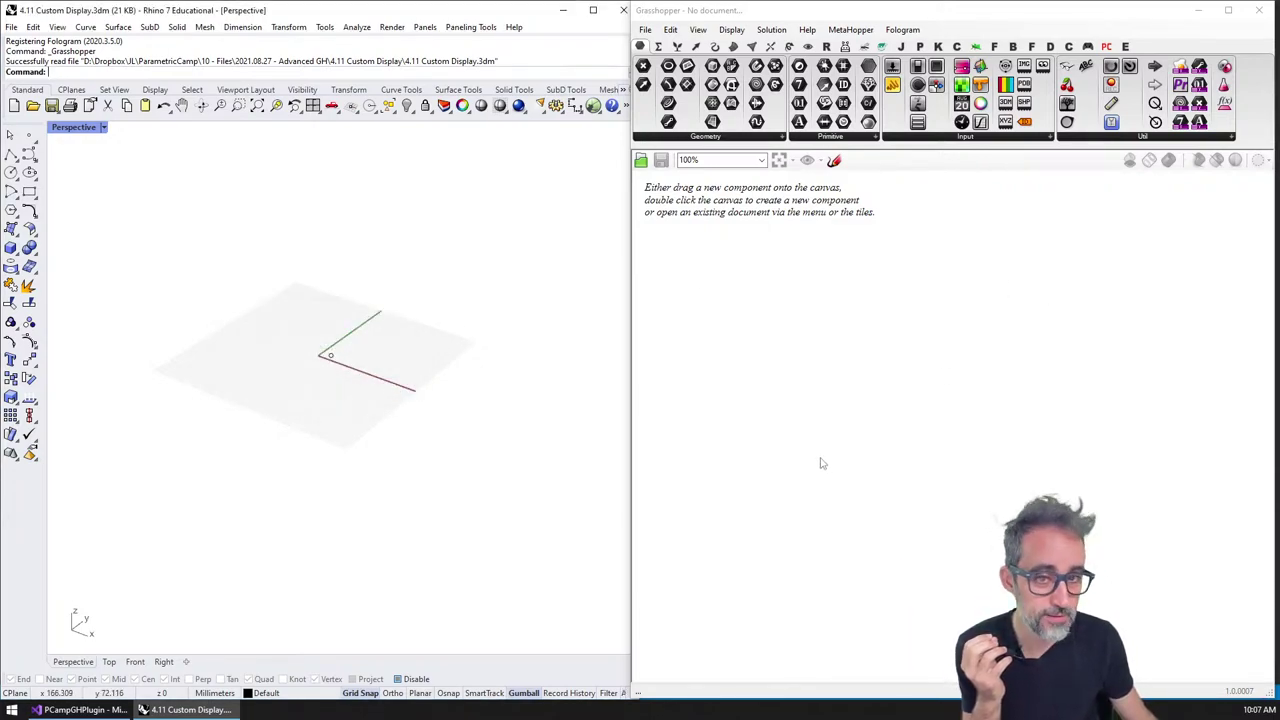
scroll(820, 462, "down", 5)
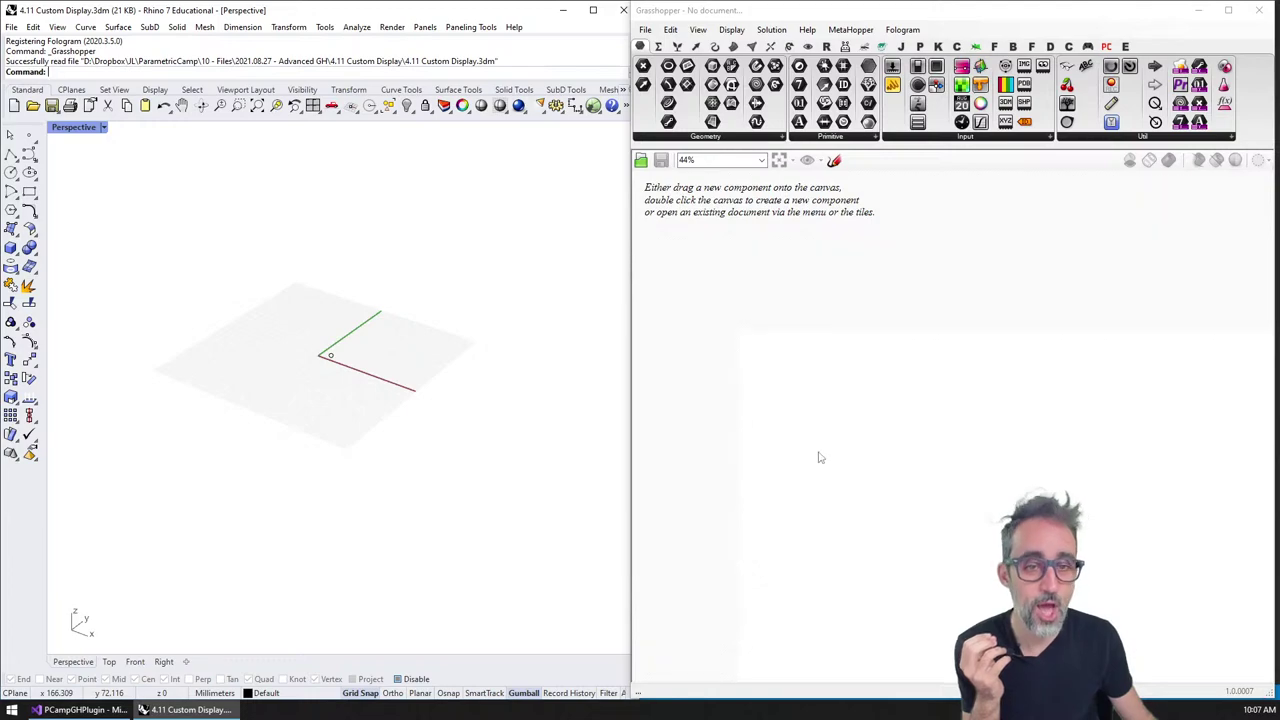
scroll(818, 457, "up", 4)
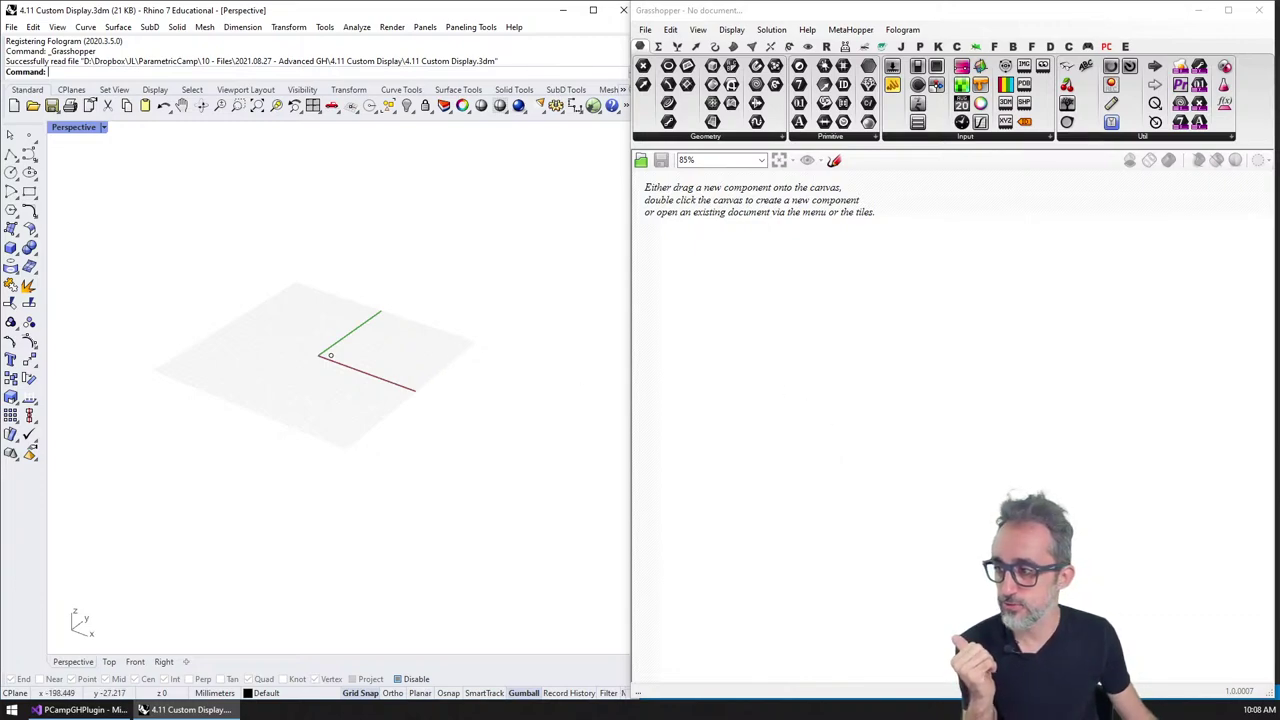
mouse_move(879, 630)
left_mouse_down()
mouse_move(816, 243)
mouse_move(812, 306)
left_mouse_up()
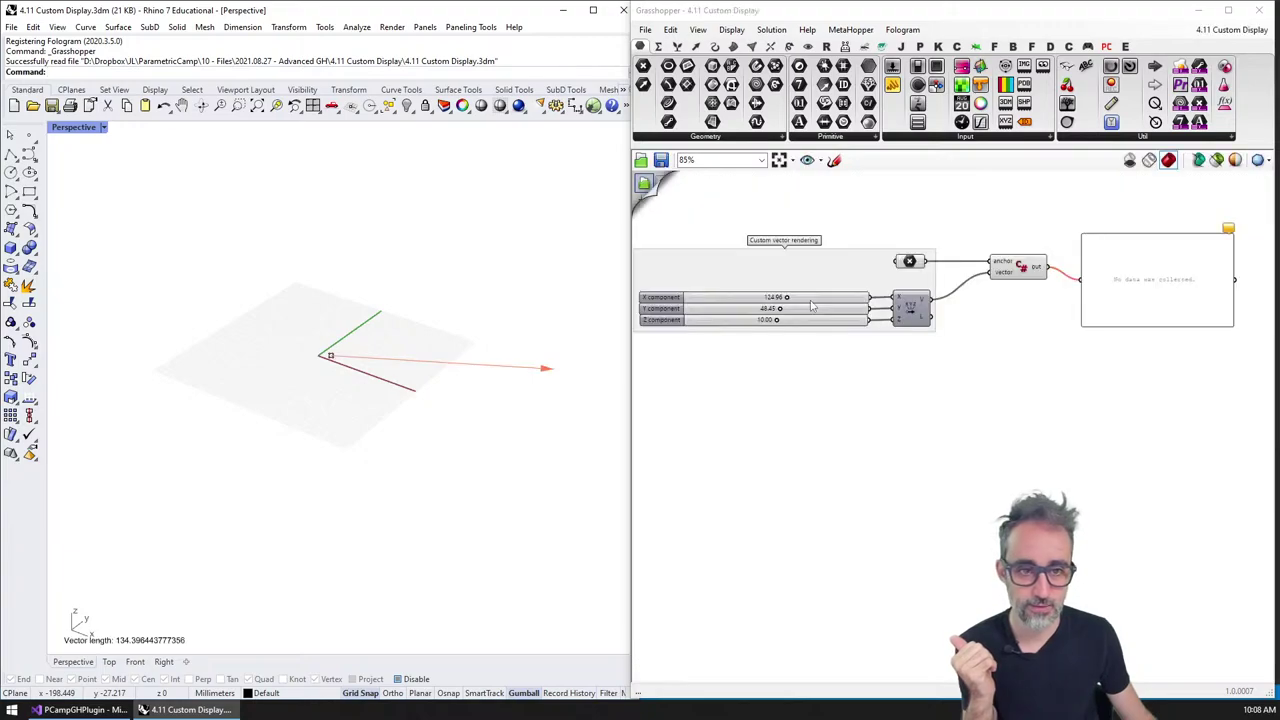
Examine the C# script that draws the custom vector arrow and its length text, and close it
double_click(1018, 268)
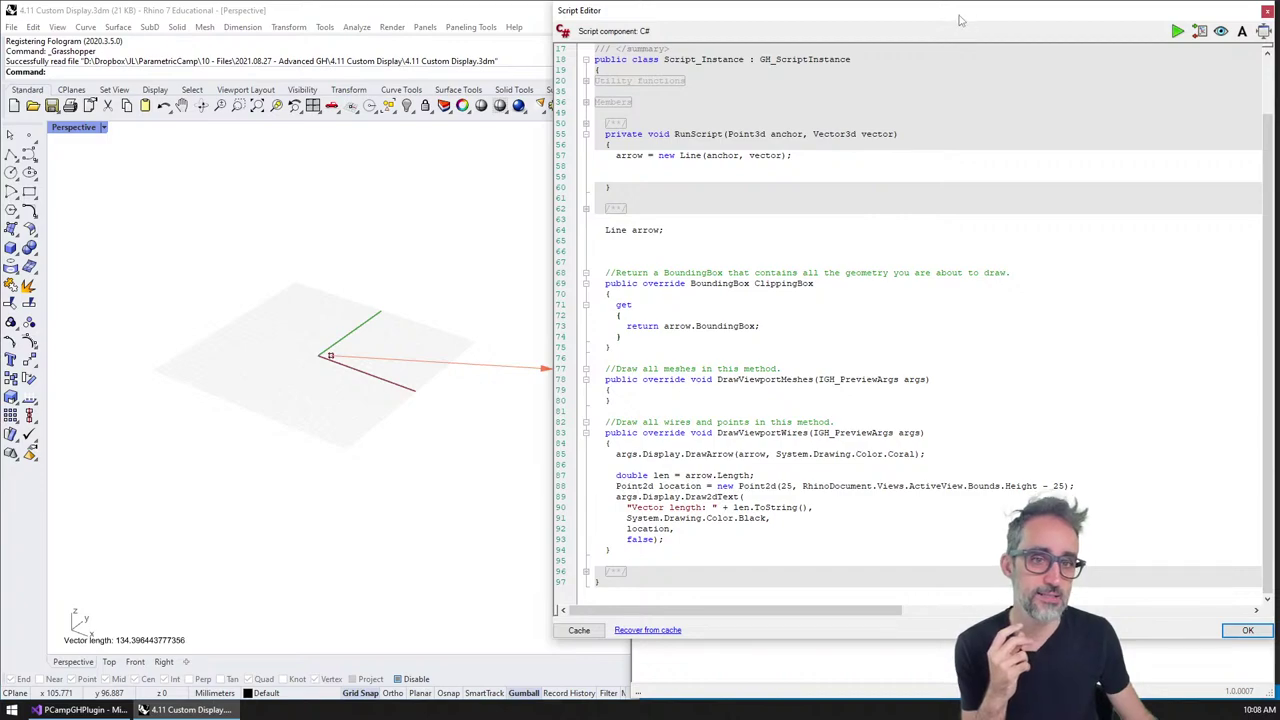
left_click_drag(962, 18, 614, 56)
left_click(897, 667)
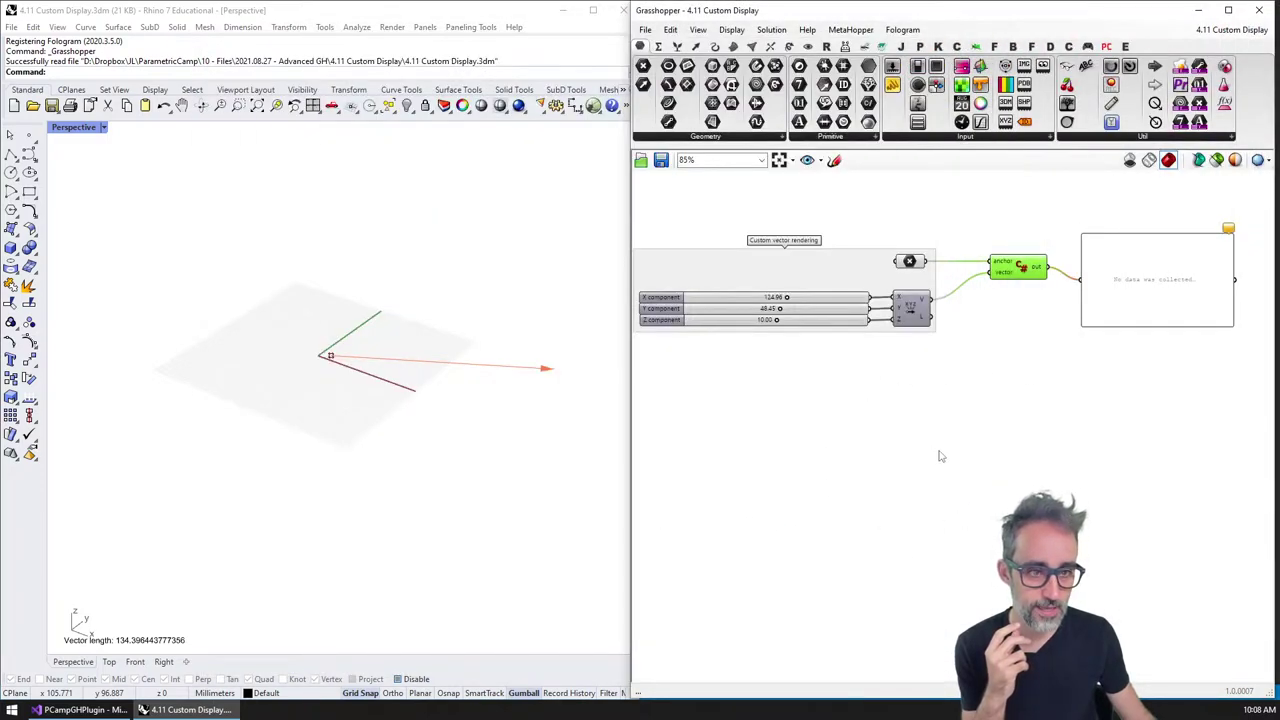
scroll(963, 463, "down", 1)
left_click_drag(962, 460, 885, 445)
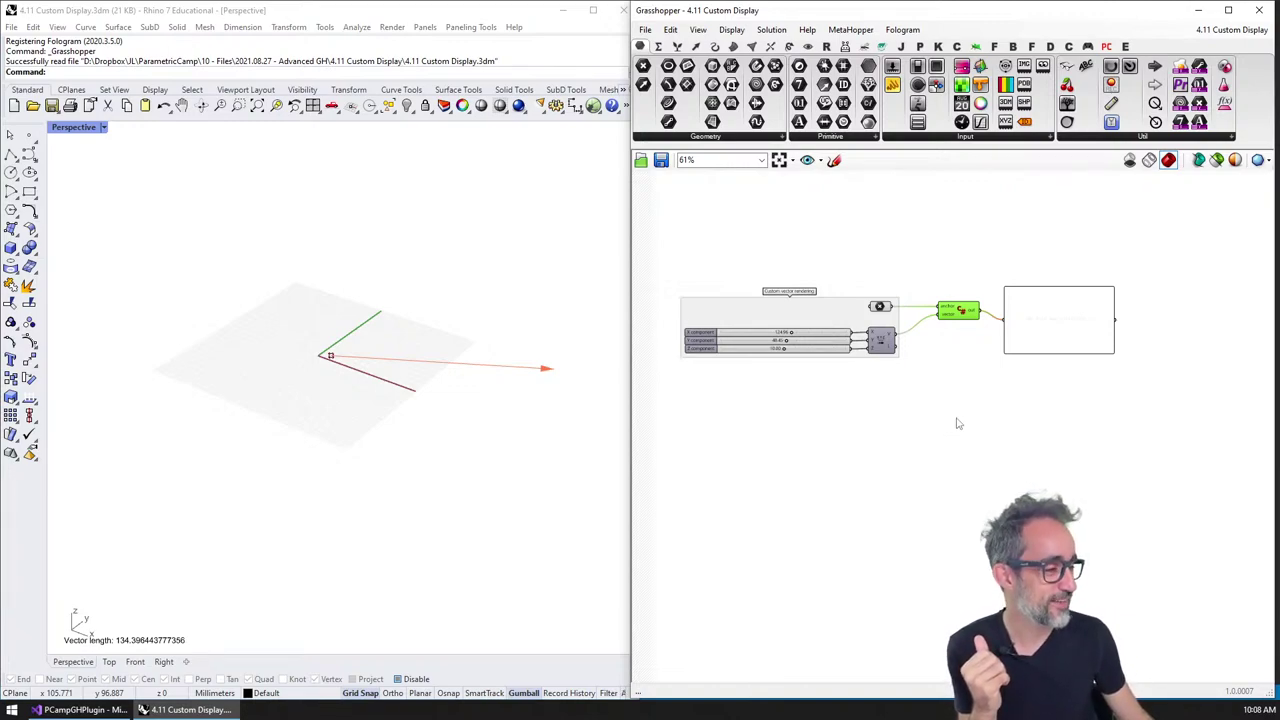
left_click_drag(988, 420, 967, 384)
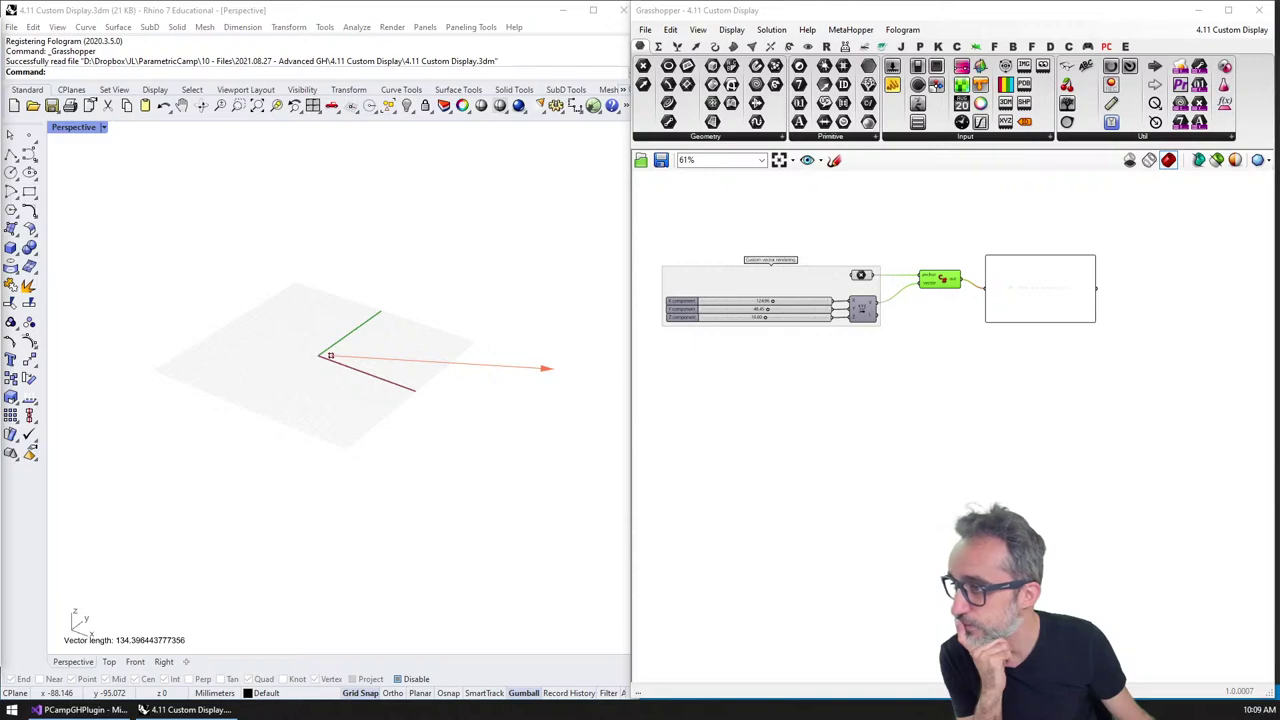
Open the E.9 Preview Components.3dm model in Rhino and the E.9 Preview Components definition in Grasshopper
left_click_drag(251, 189, 368, 214)
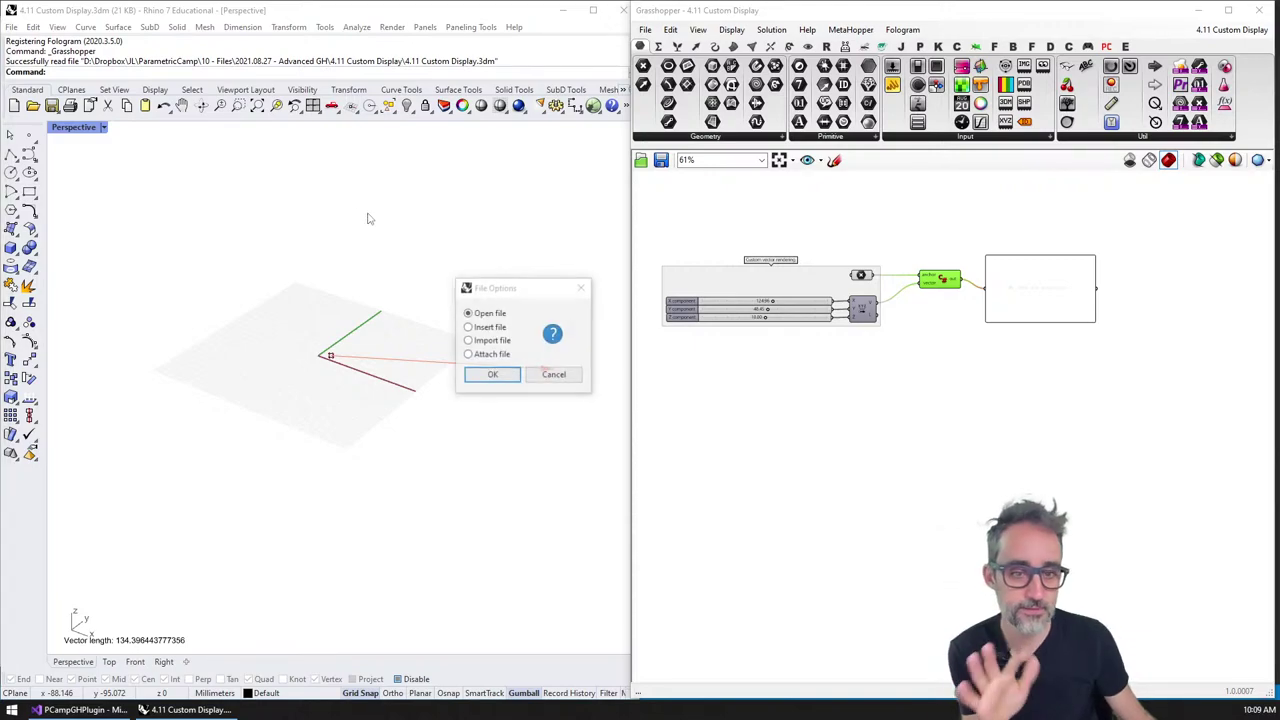
left_click(486, 373)
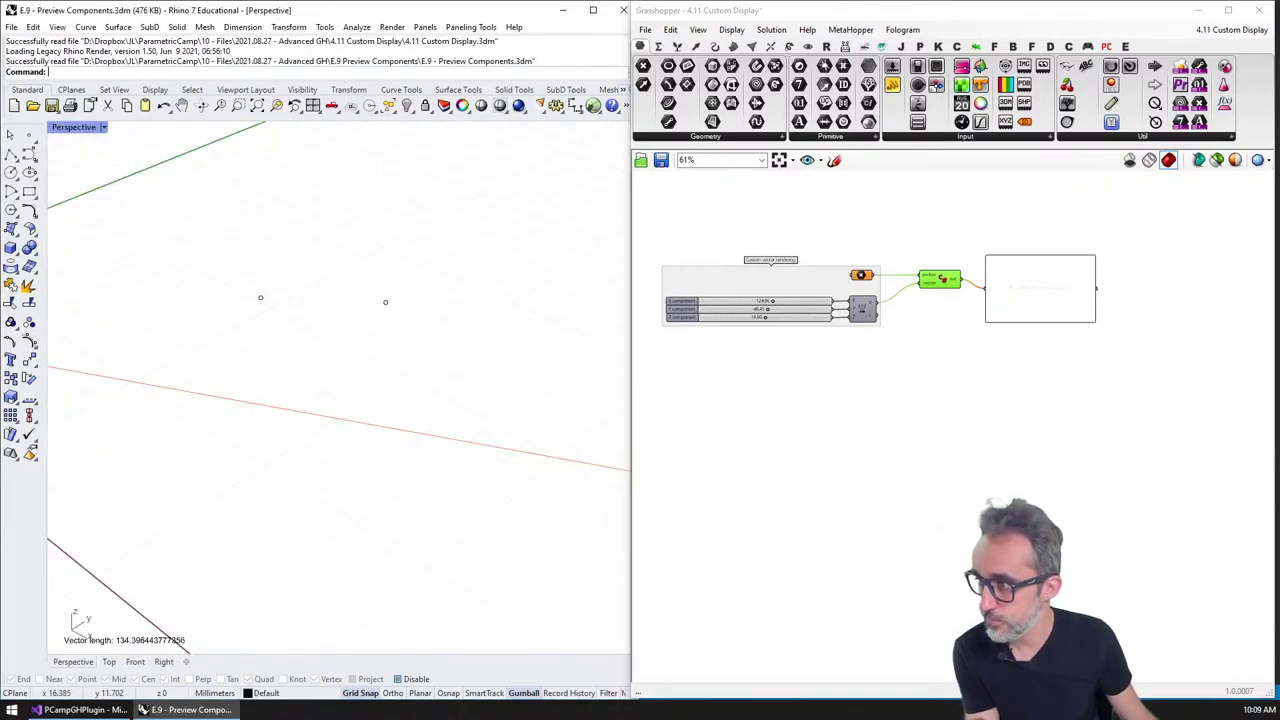
left_click_drag(937, 312, 1023, 341)
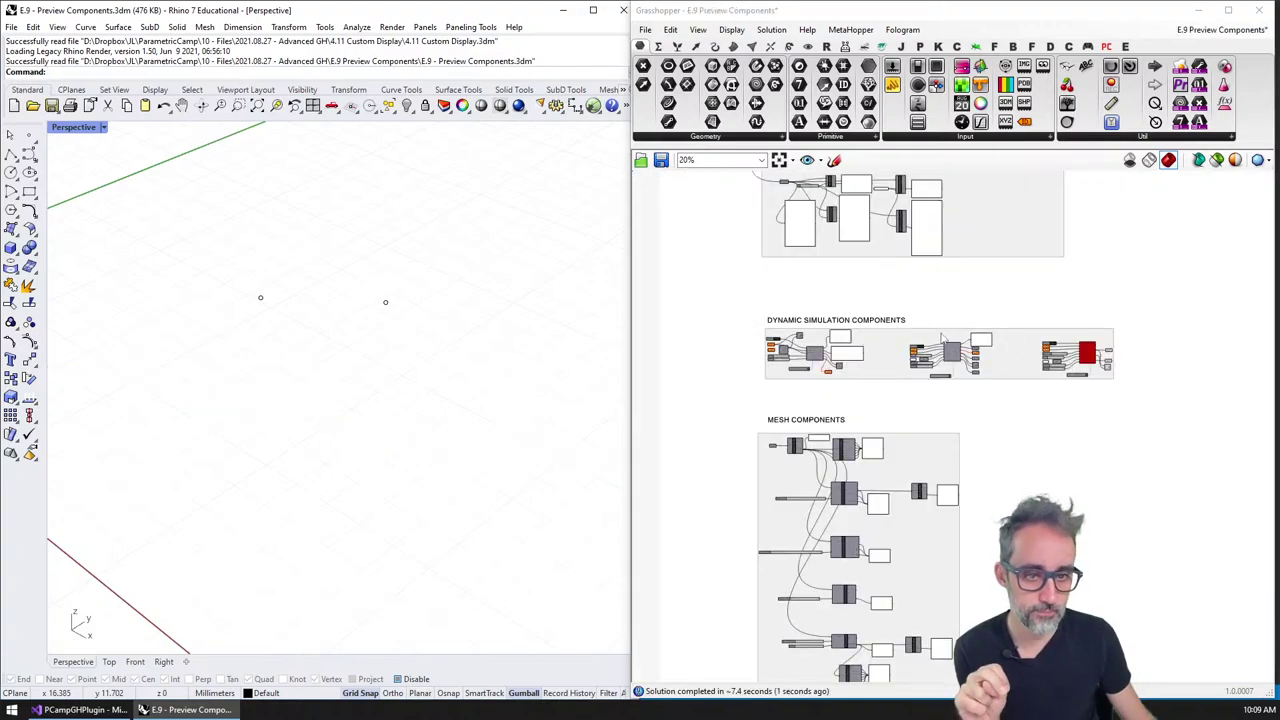
Look over the definition's component groups and examine the custom vector rendering group under Preview Components
left_click_drag(1002, 523, 978, 370)
scroll(974, 366, "down", 5)
left_click_drag(976, 460, 931, 346)
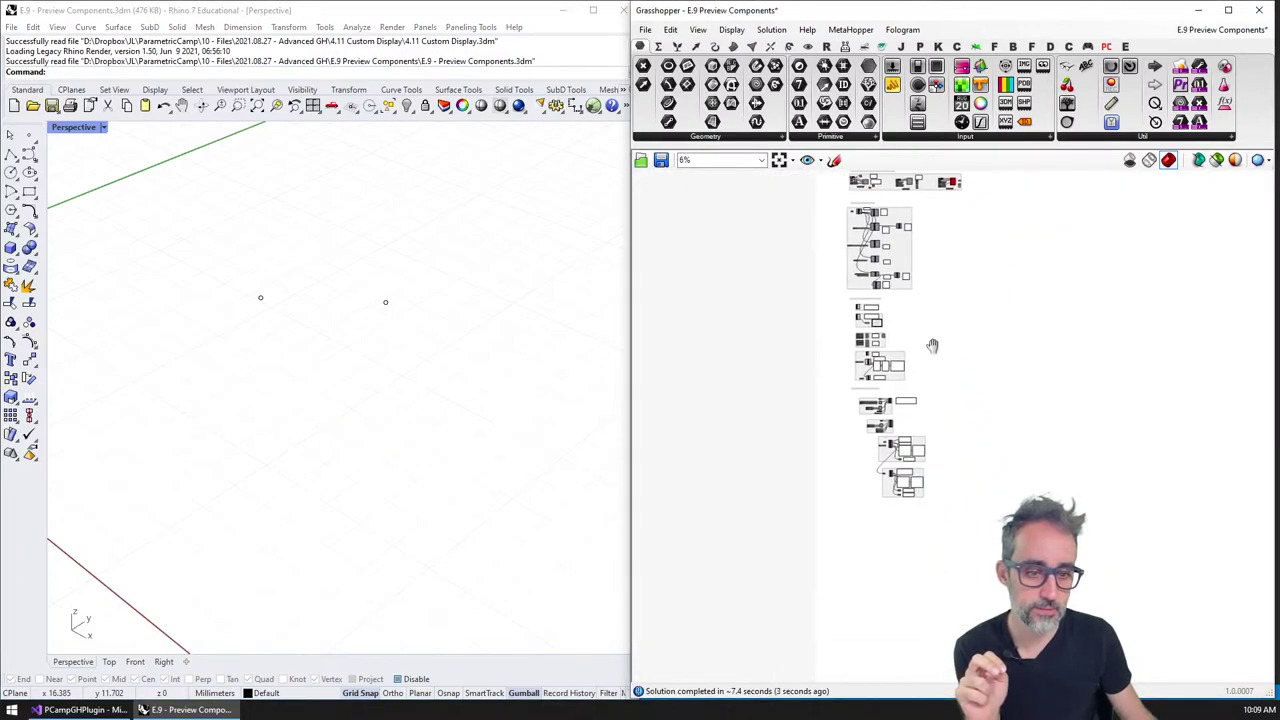
scroll(881, 431, "up", 6)
left_click_drag(912, 412, 904, 357)
scroll(904, 355, "up", 6)
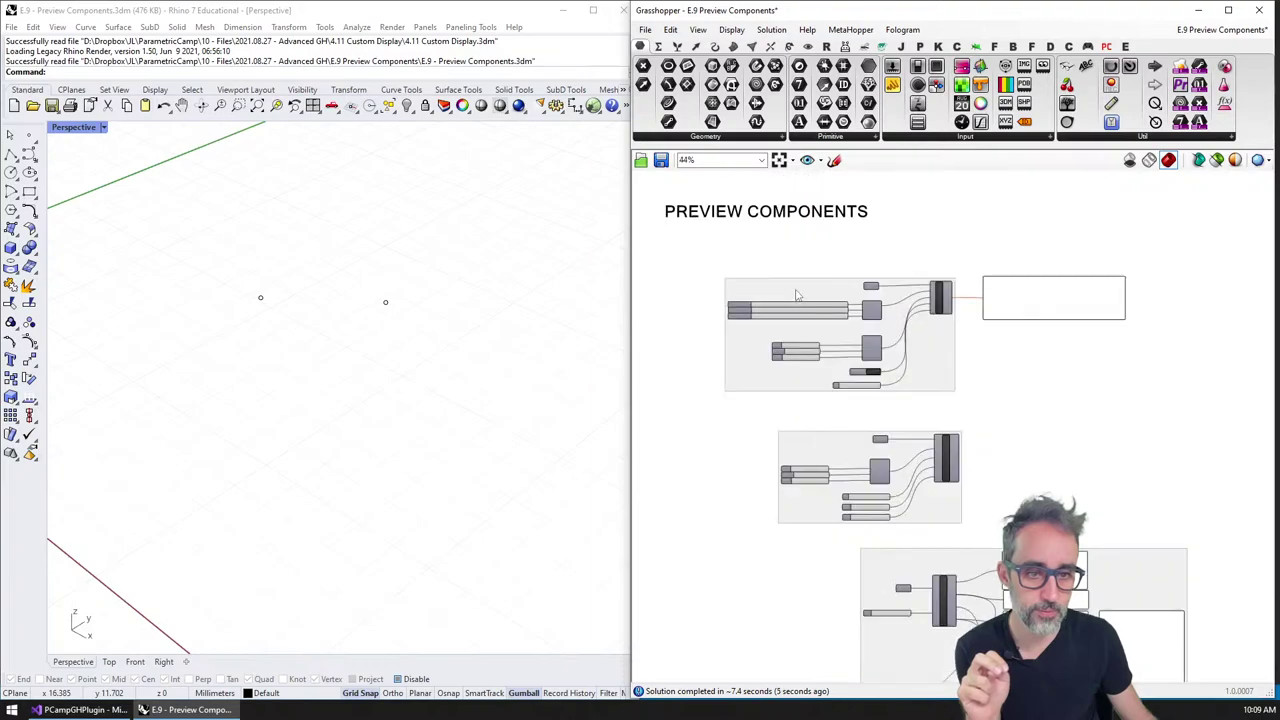
left_click_drag(988, 370, 961, 288)
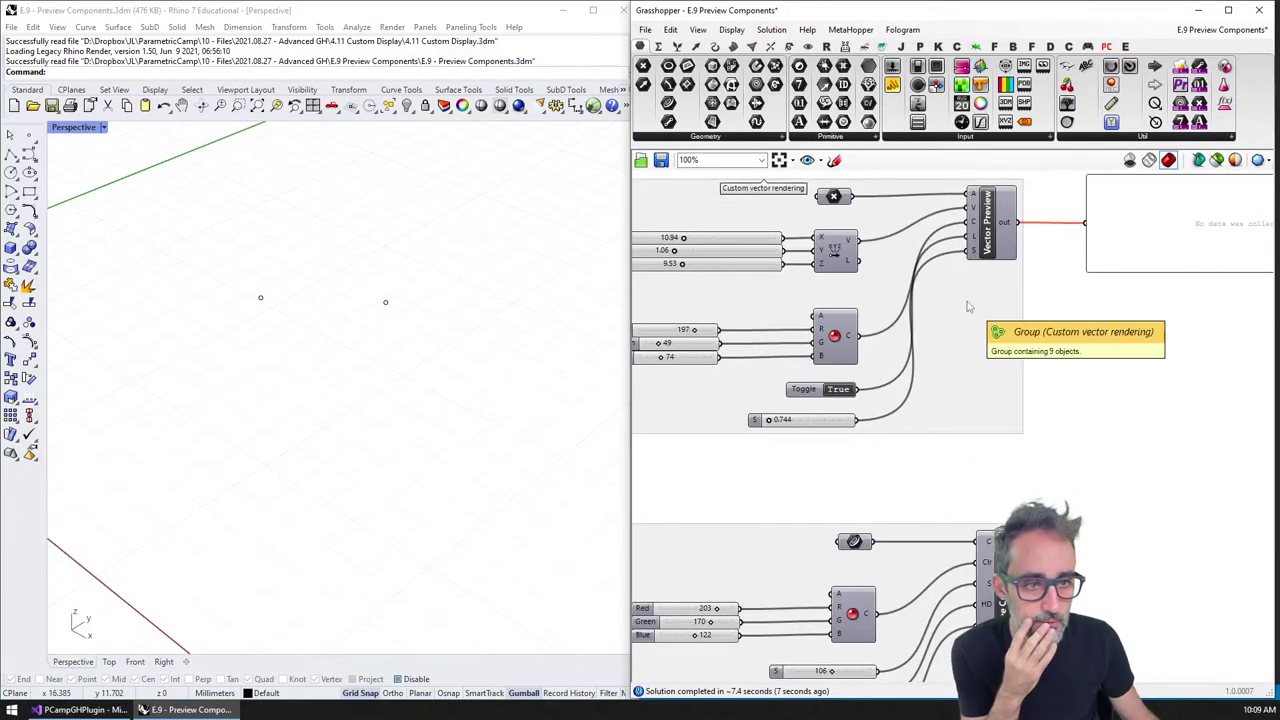
Examine how the Curve Curvature Graph component's script draws its curvature graph in the viewport, and close it
scroll(968, 305, "down", 1)
left_click_drag(978, 449, 920, 372)
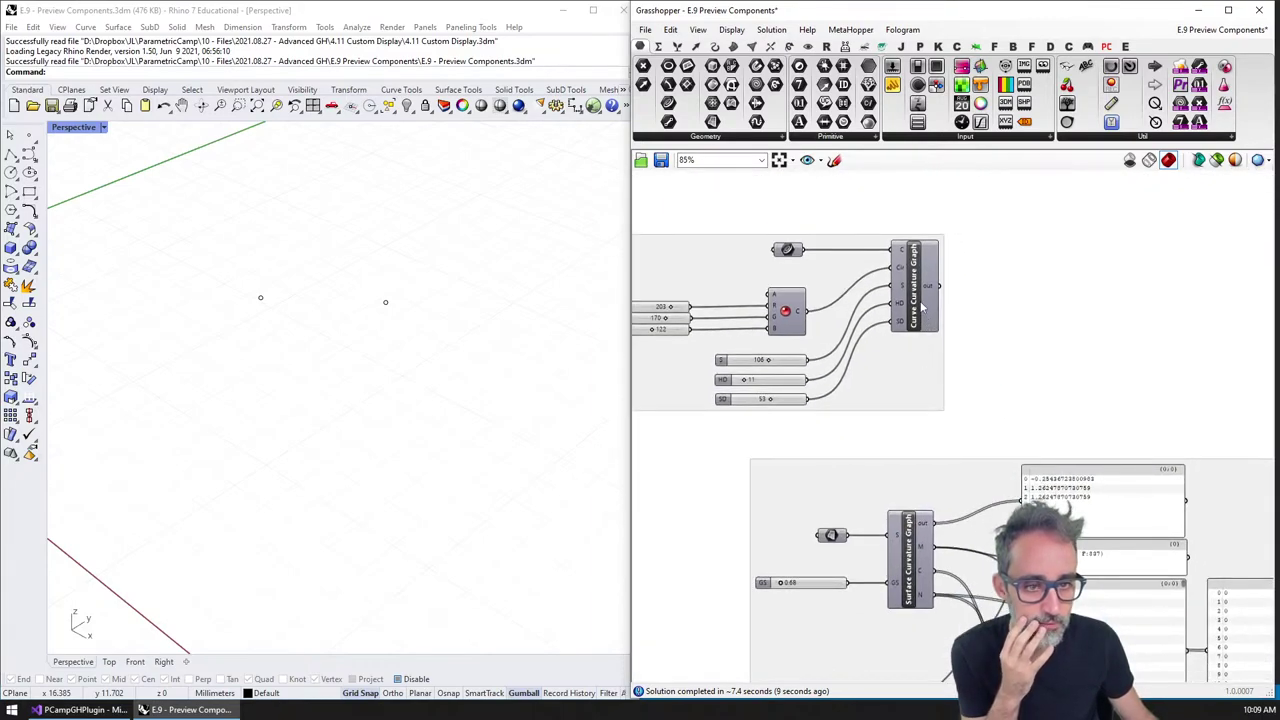
double_click(925, 305)
scroll(890, 353, "down", 3)
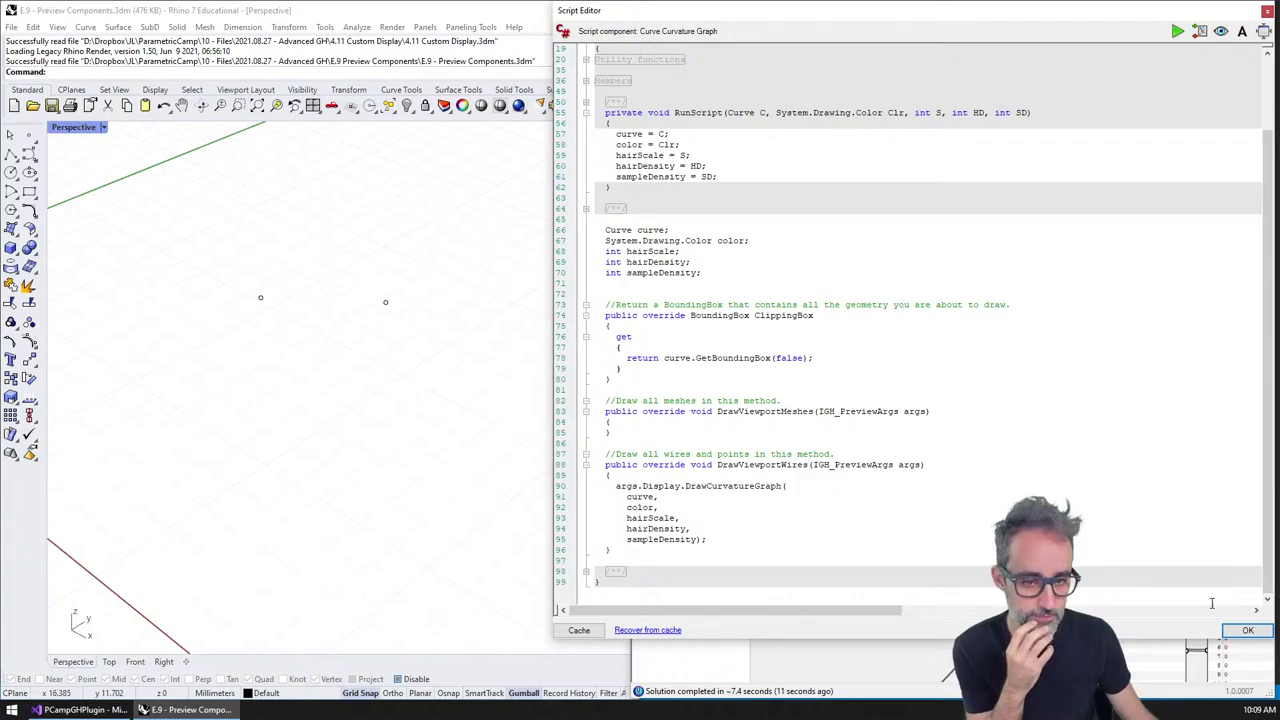
left_click(1248, 630)
Examine the Surface Curvature Graph component's script, including its mesh vertex colouring and viewport drawing code, and close it
left_click_drag(969, 284, 960, 254)
double_click(841, 320)
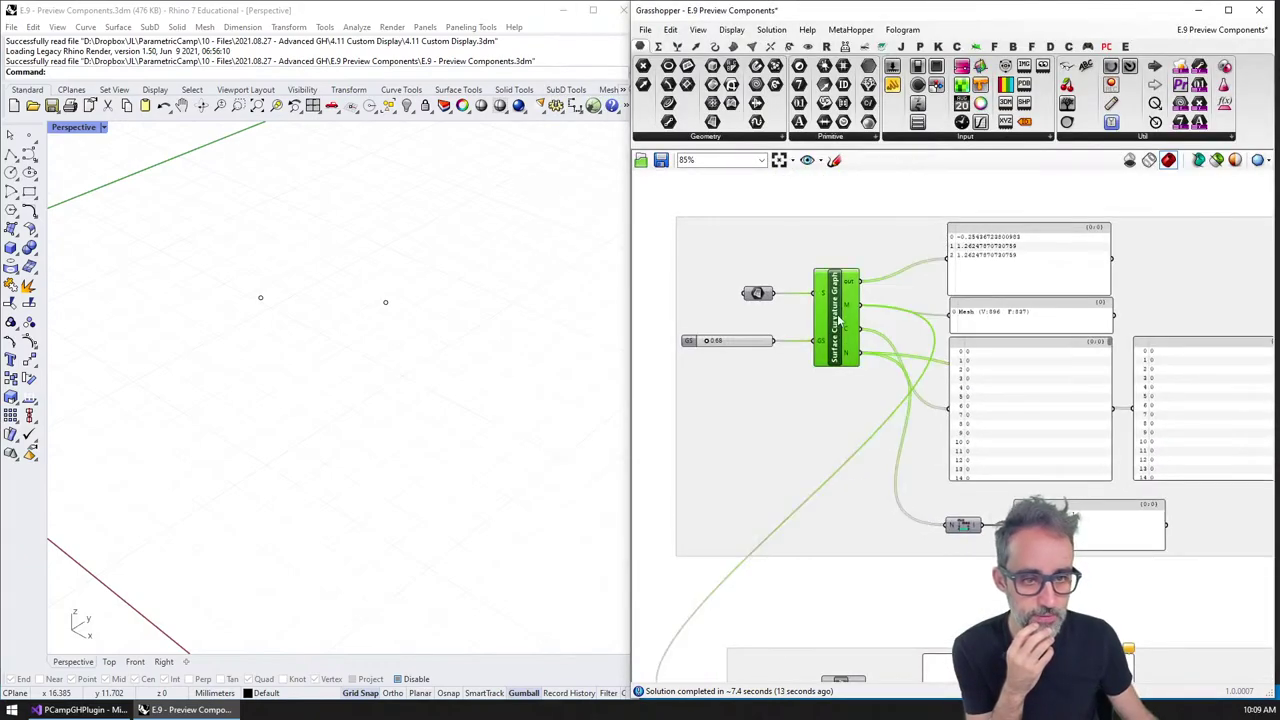
scroll(849, 376, "down", 10)
scroll(847, 398, "down", 10)
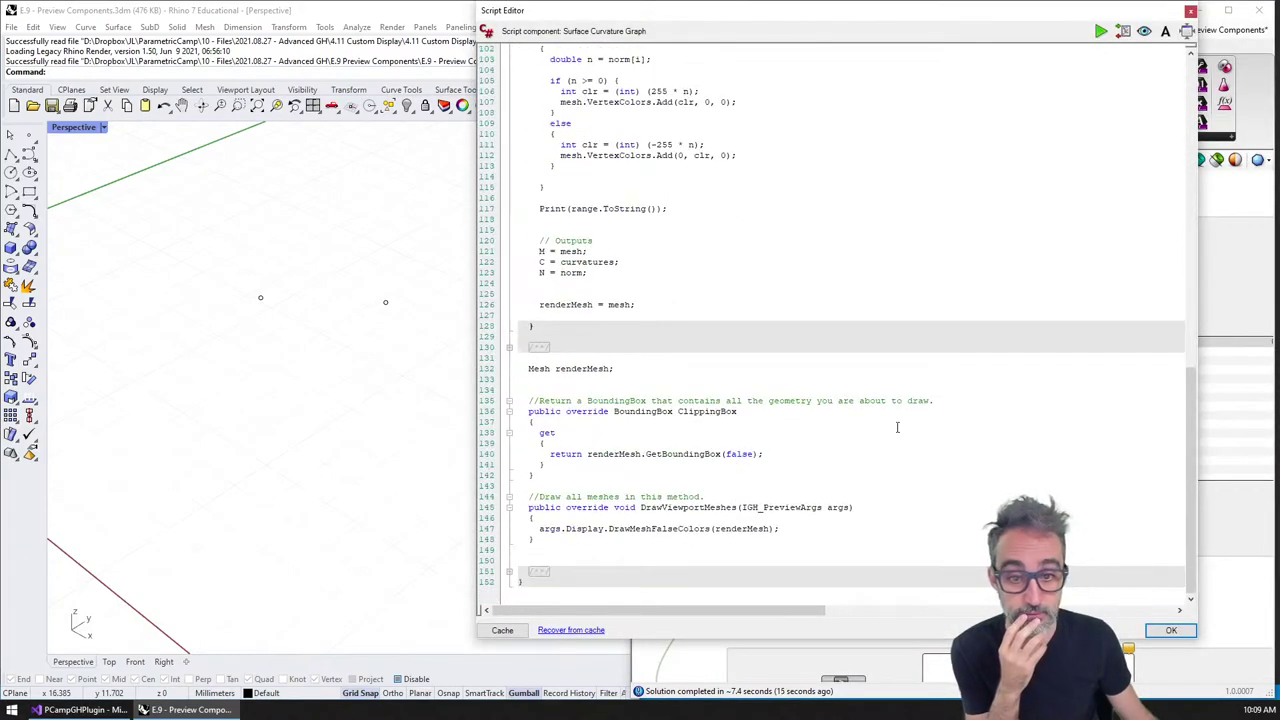
left_click(1173, 629)
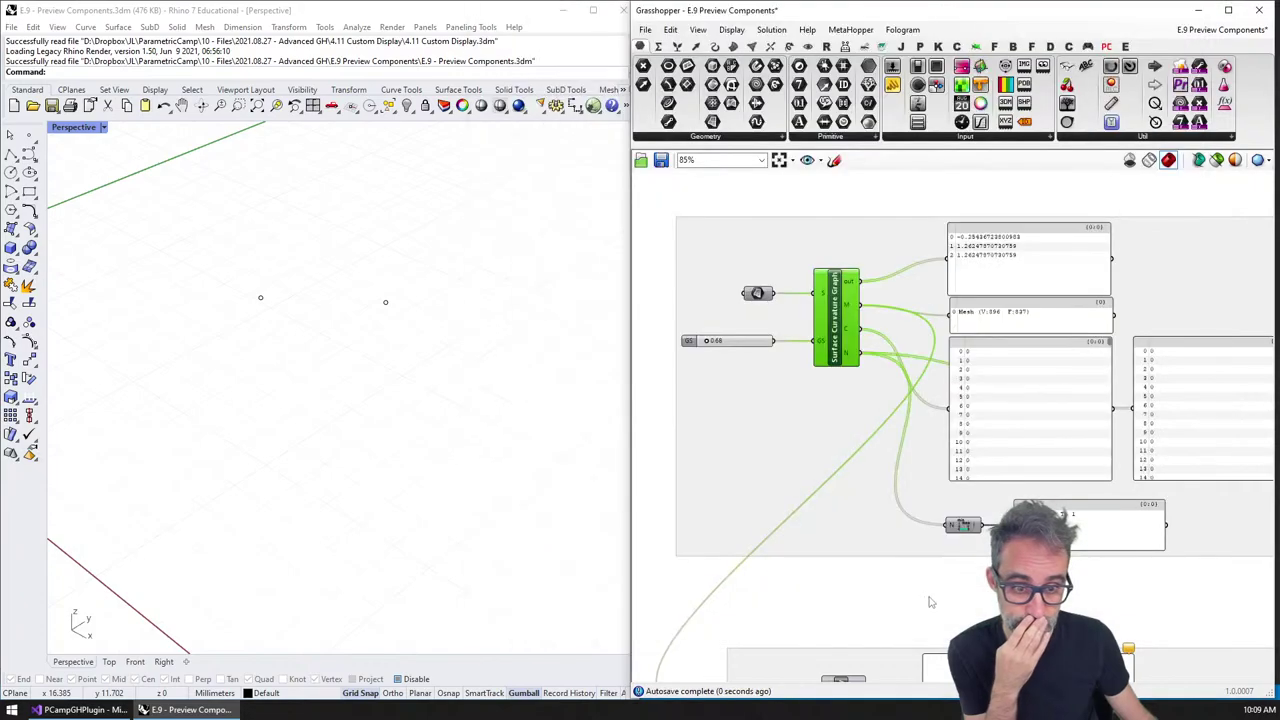
Examine the Mesh Face Planarity component's script for its planarity calculation and face-by-face mesh drawing, and close it
left_click_drag(929, 603, 922, 258)
double_click(847, 258)
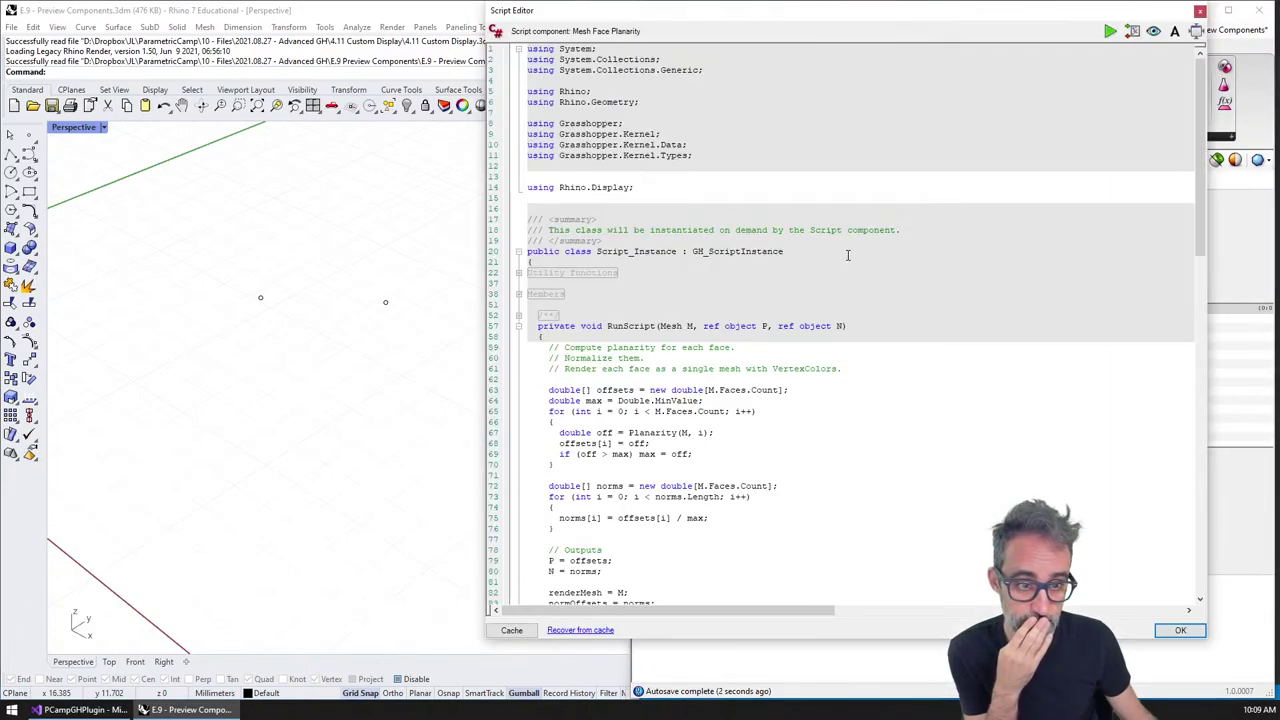
scroll(848, 251, "down", 15)
scroll(851, 329, "down", 3)
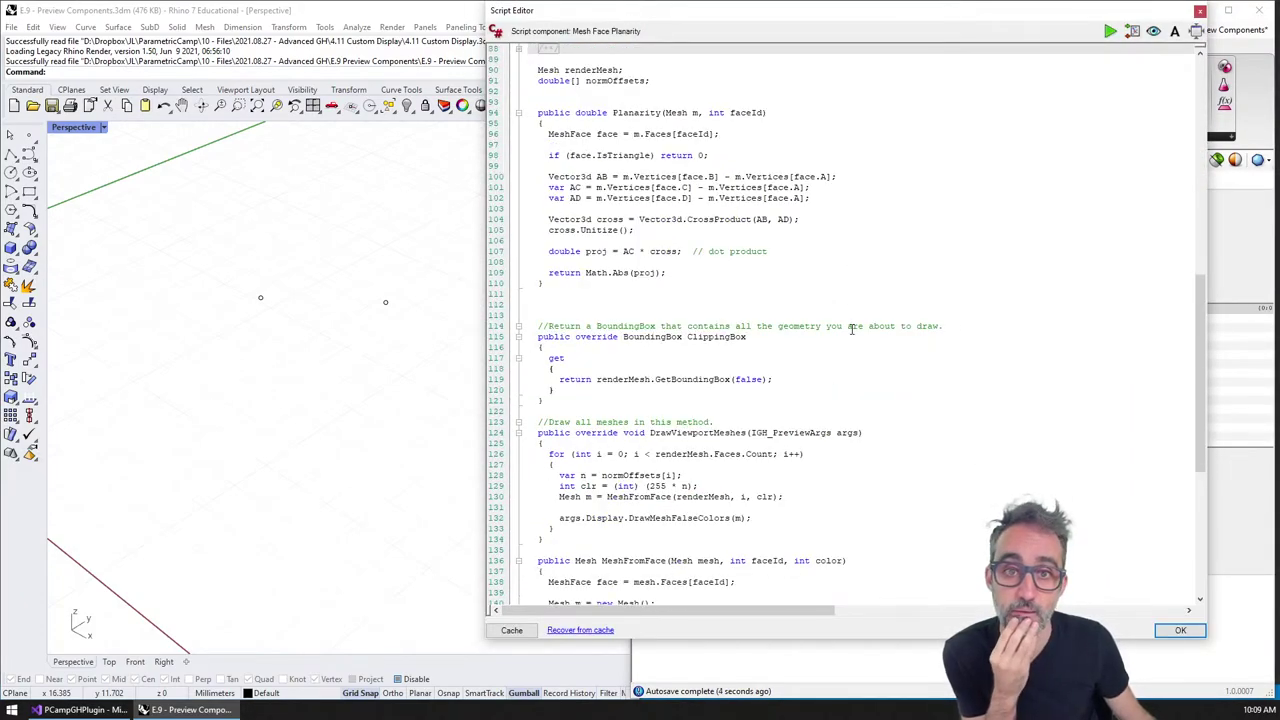
scroll(852, 312, "up", 13)
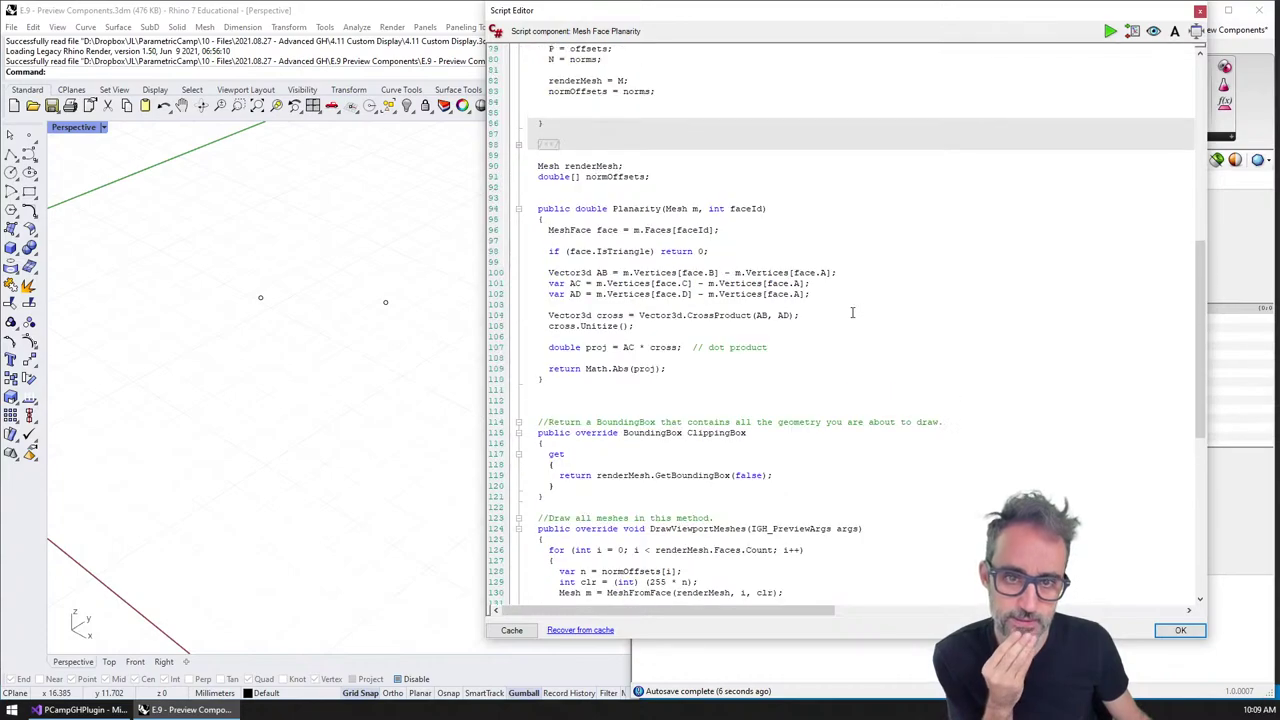
scroll(852, 312, "up", 3)
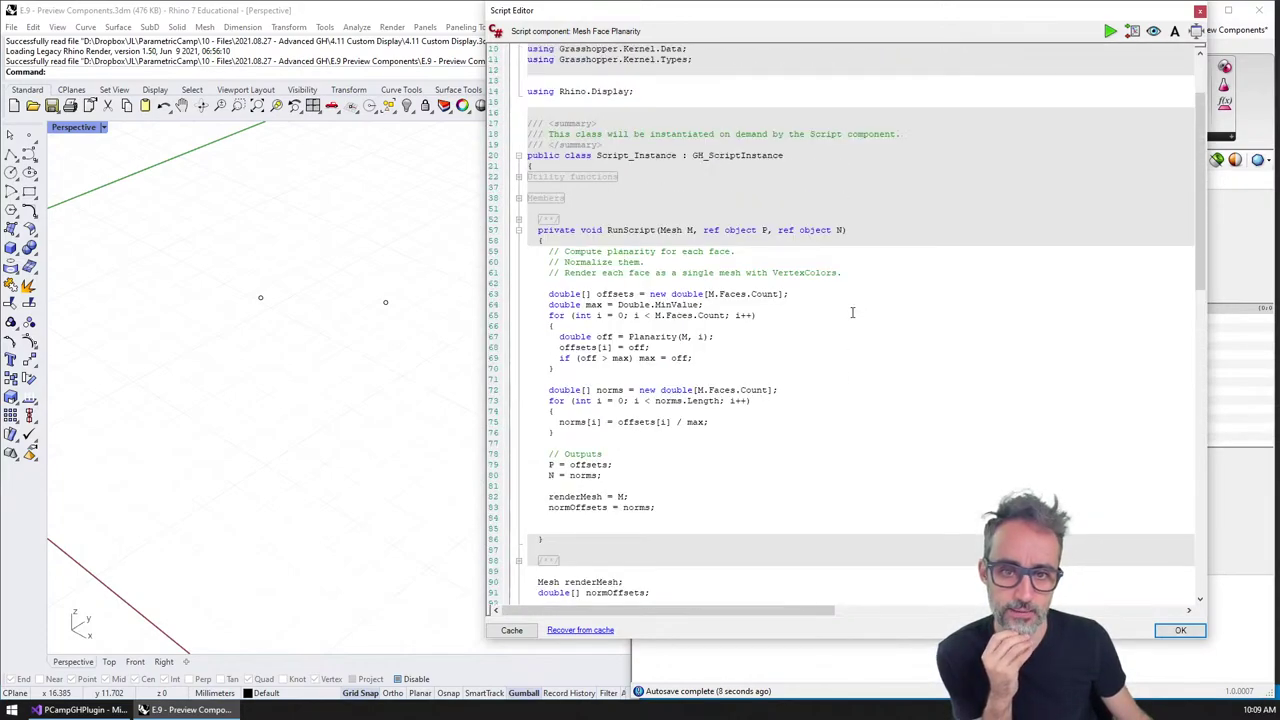
scroll(852, 312, "down", 20)
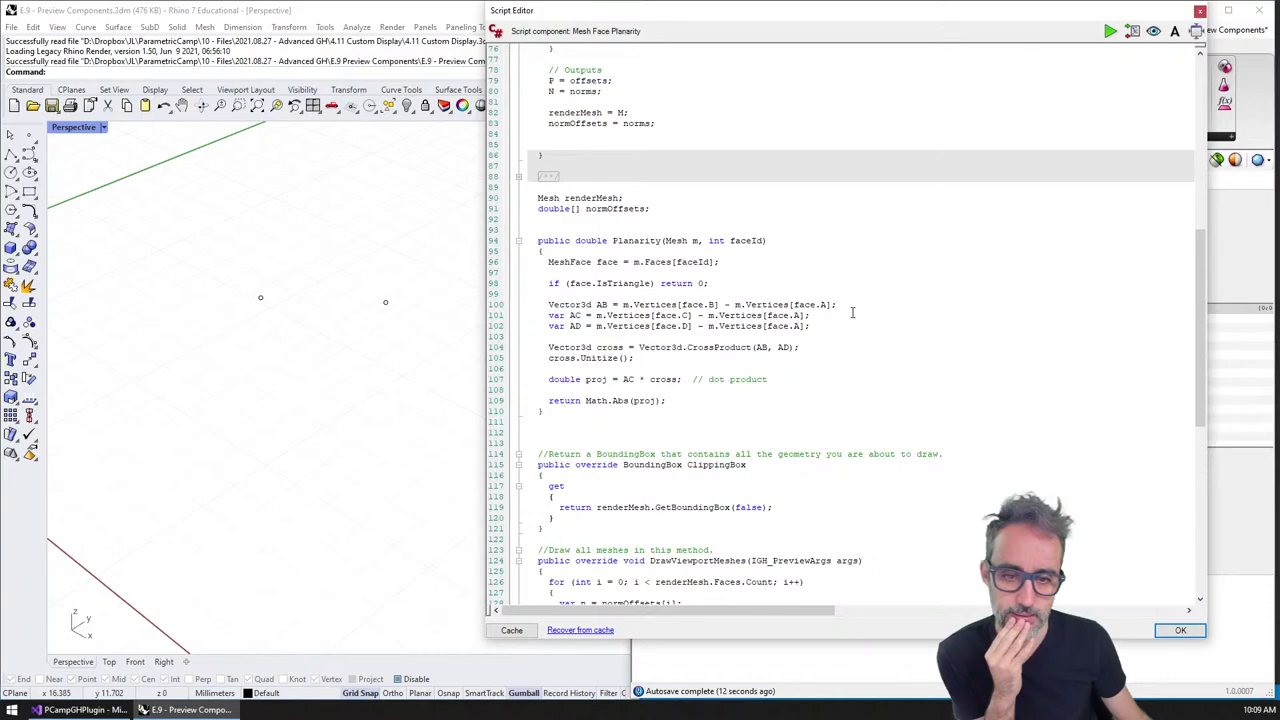
scroll(852, 312, "down", 11)
scroll(852, 312, "up", 13)
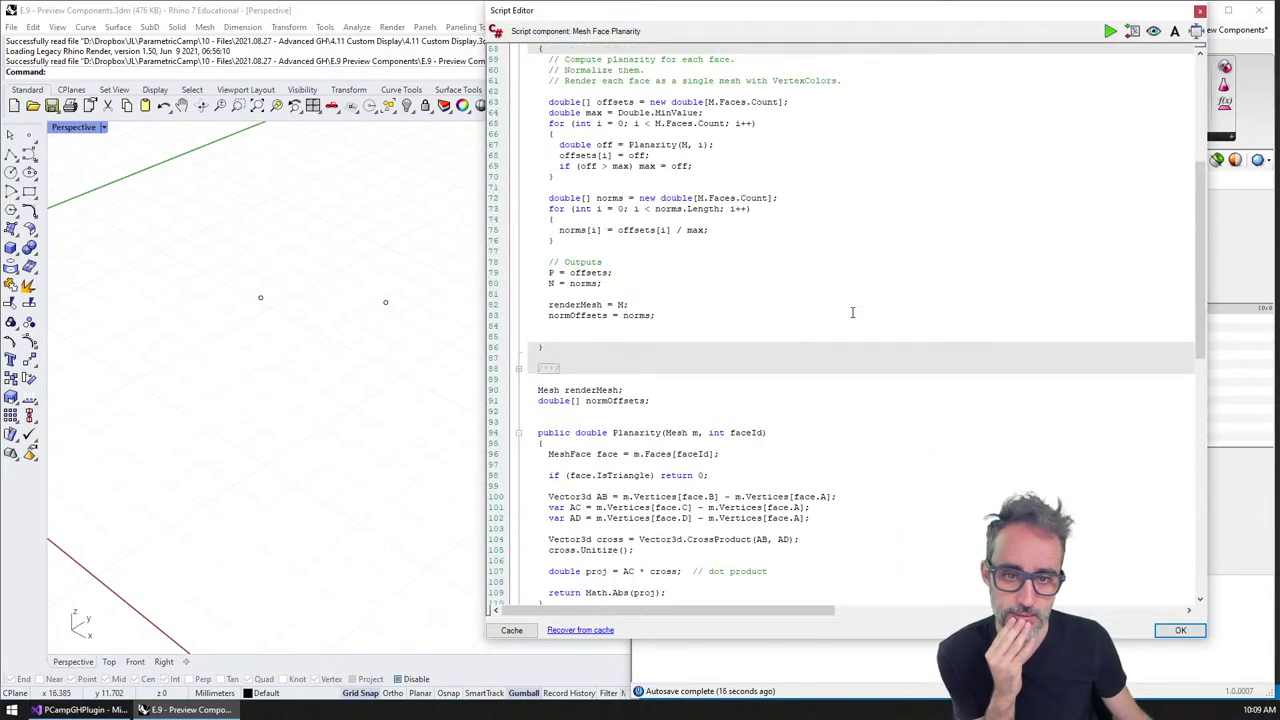
scroll(852, 312, "up", 17)
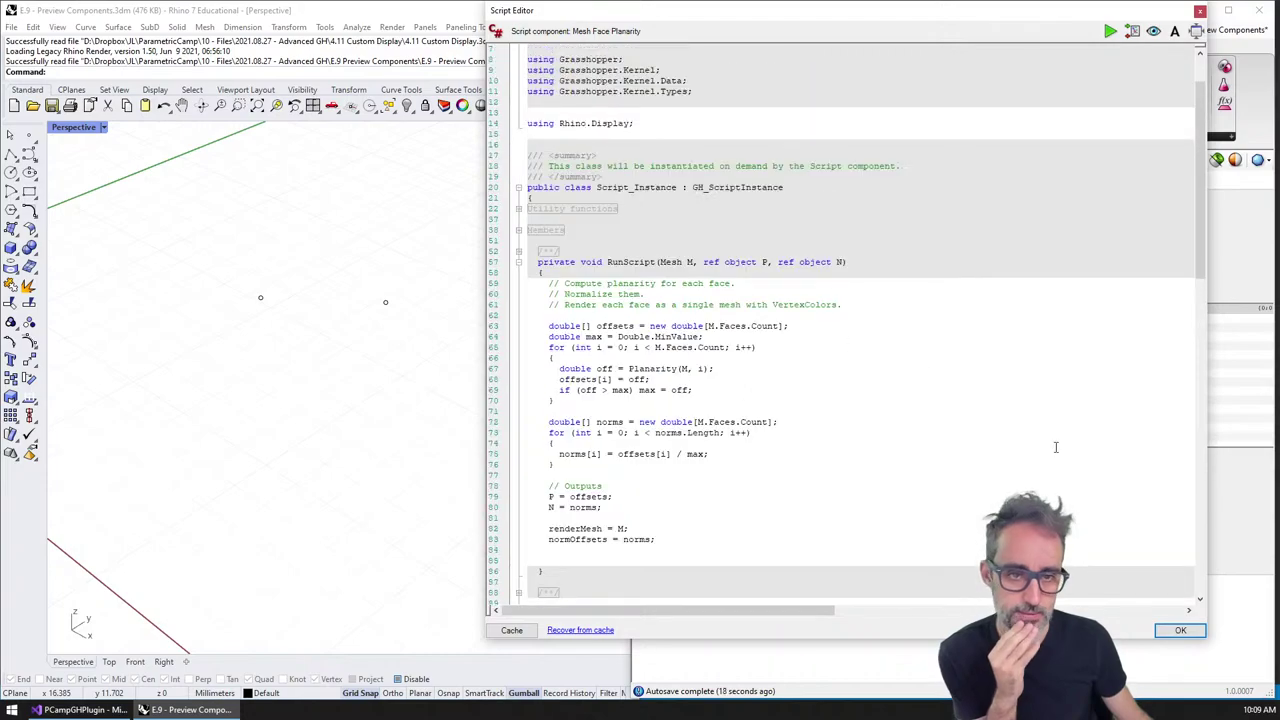
left_click(1180, 630)
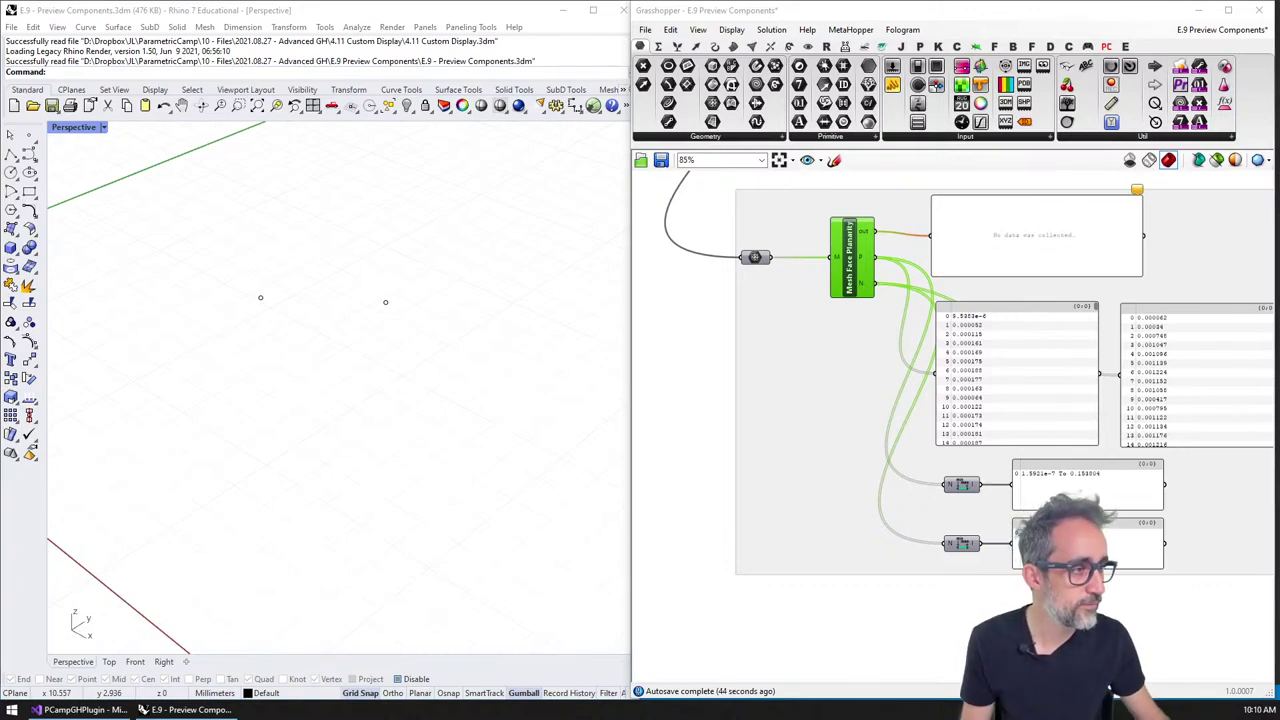
left_click_drag(1178, 437, 1151, 428)
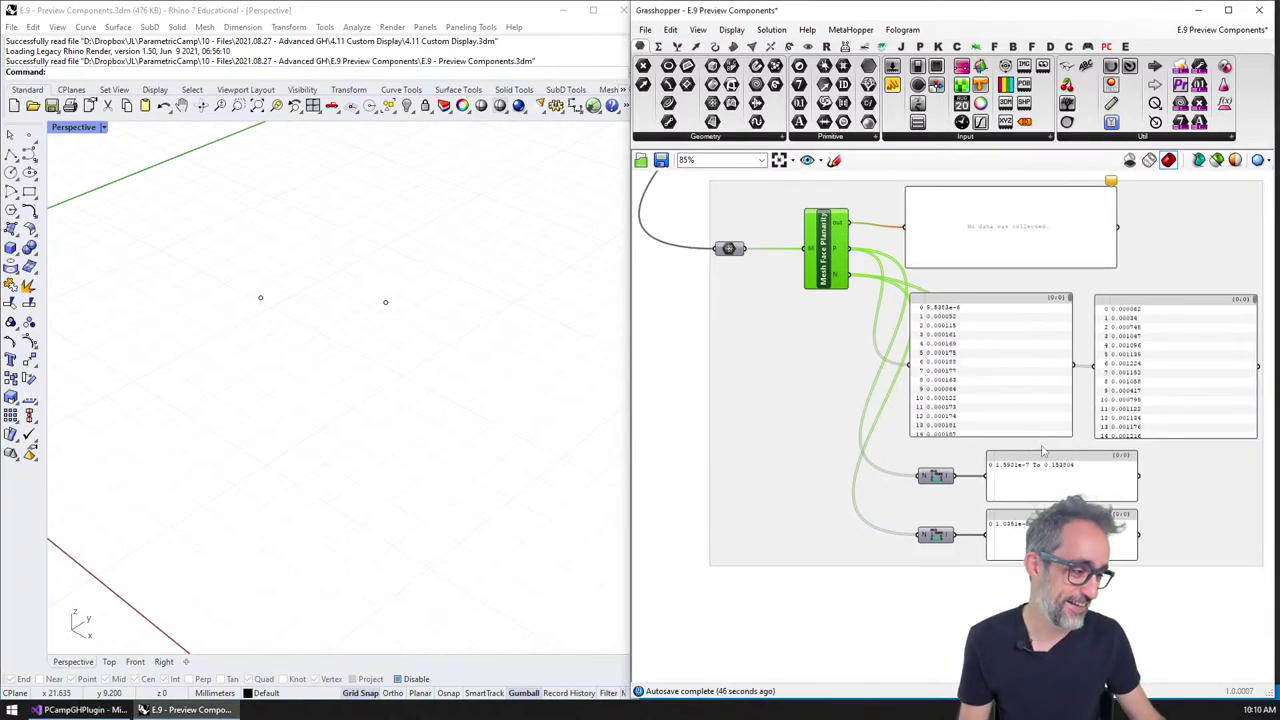
Return to the 4.11 Custom Display definition, examine the C# component's arrow and vector-length text drawing code, and close the script
scroll(1151, 428, "down", 3)
left_click_drag(1150, 640, 948, 394)
scroll(1050, 480, "down", 5)
left_click_drag(1063, 350, 941, 545)
scroll(940, 545, "up", 3)
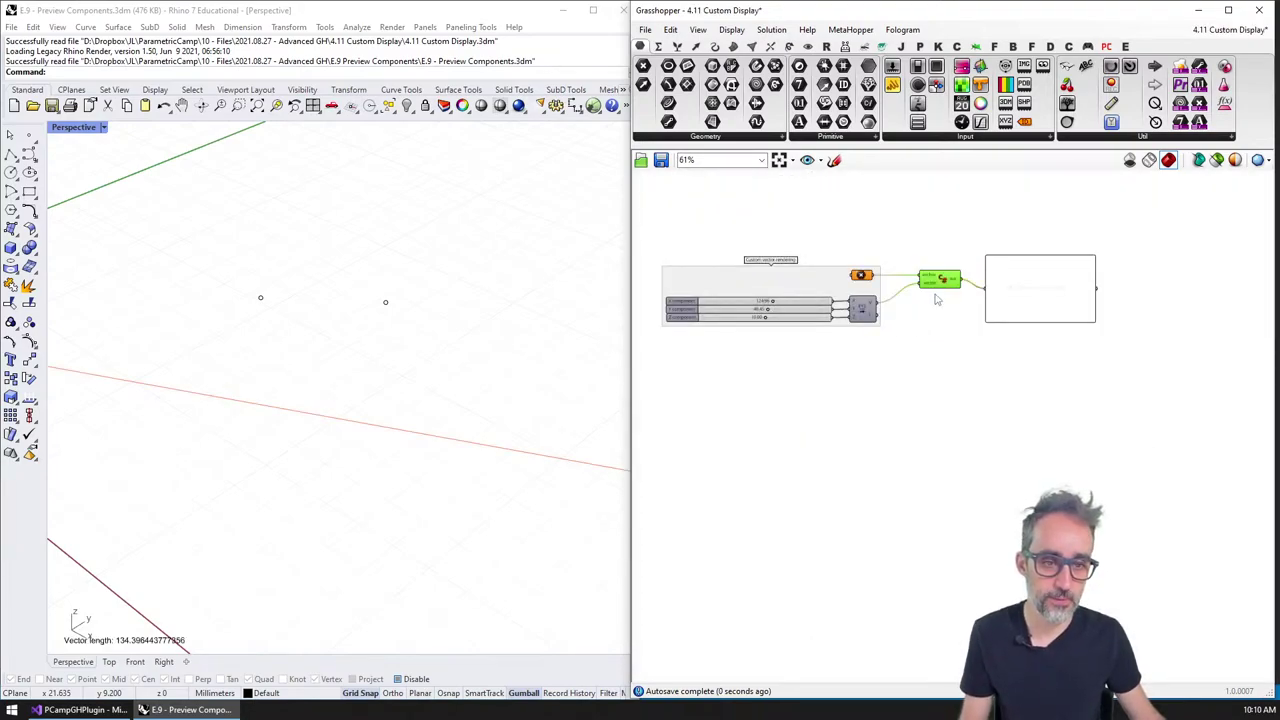
scroll(937, 297, "up", 2)
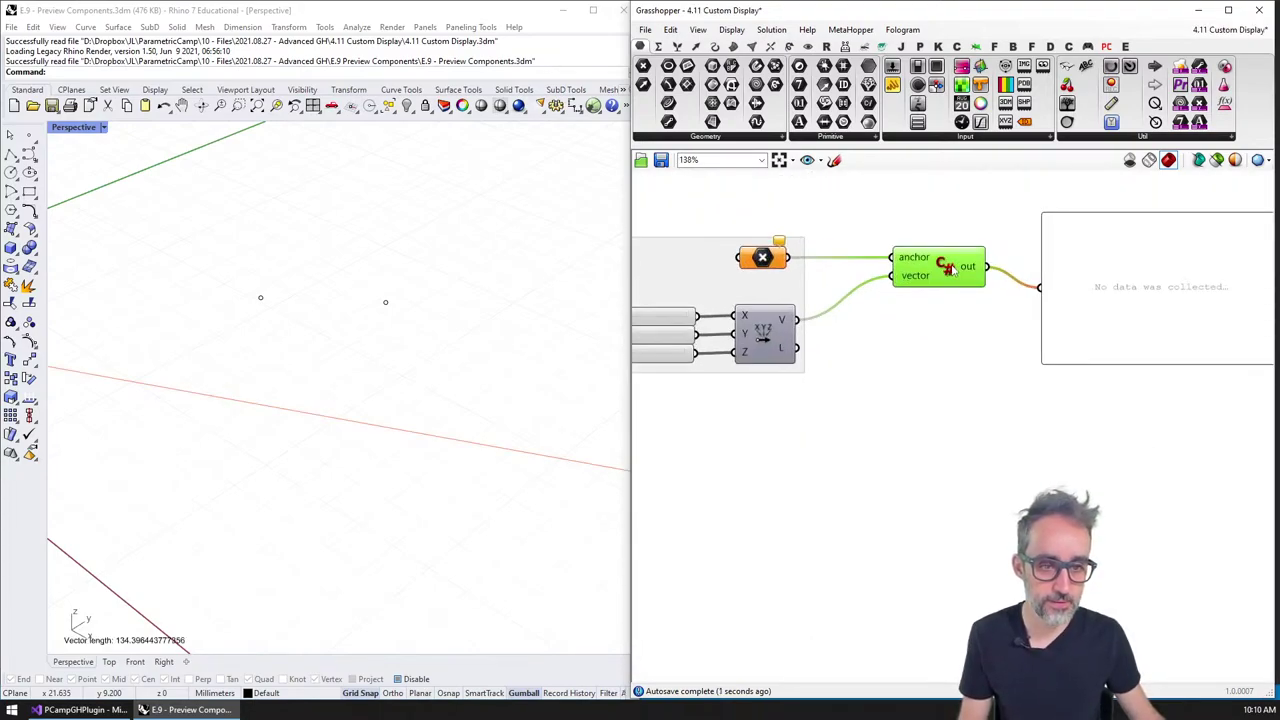
double_click(927, 284)
scroll(822, 460, "down", 2)
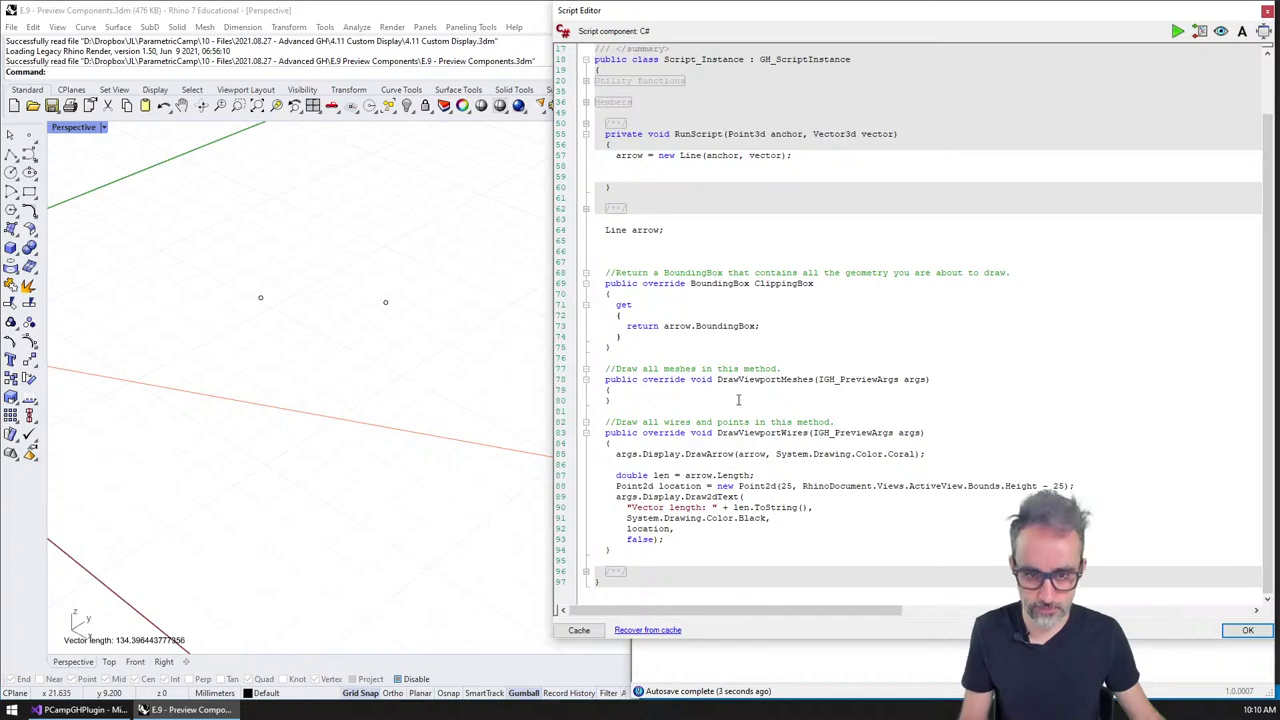
key("ctrl+a")
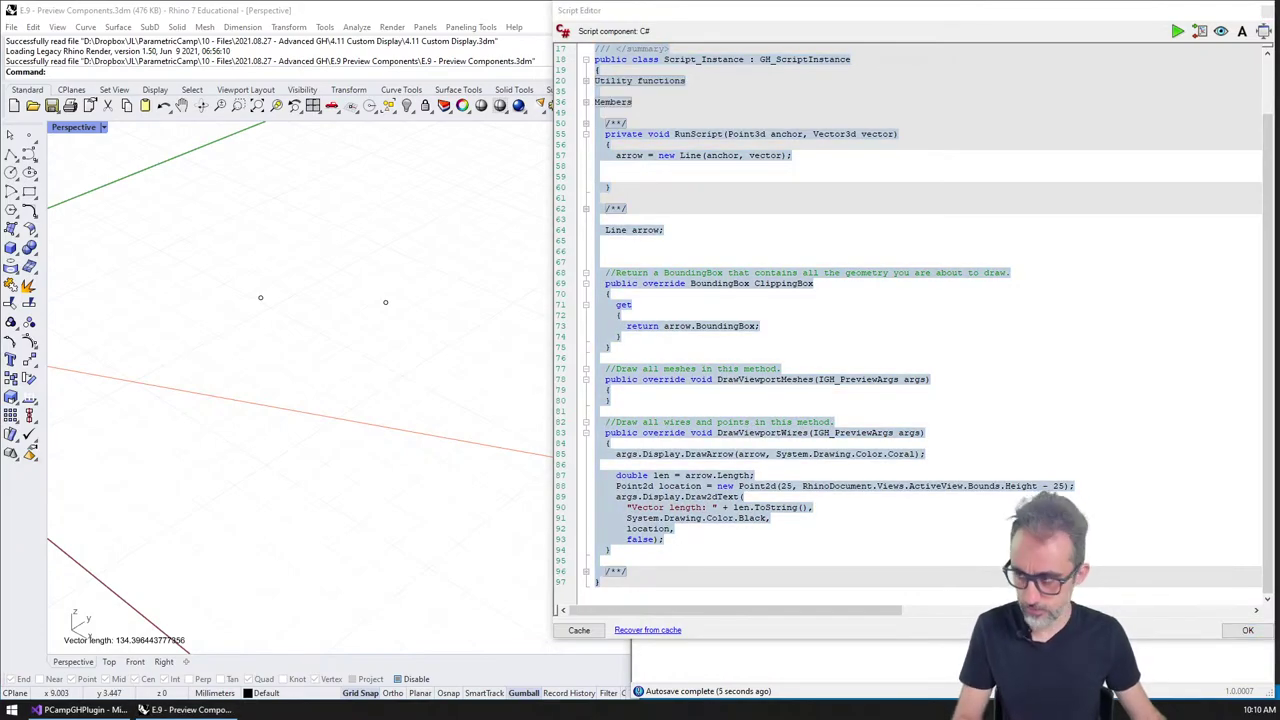
left_click(1266, 11)
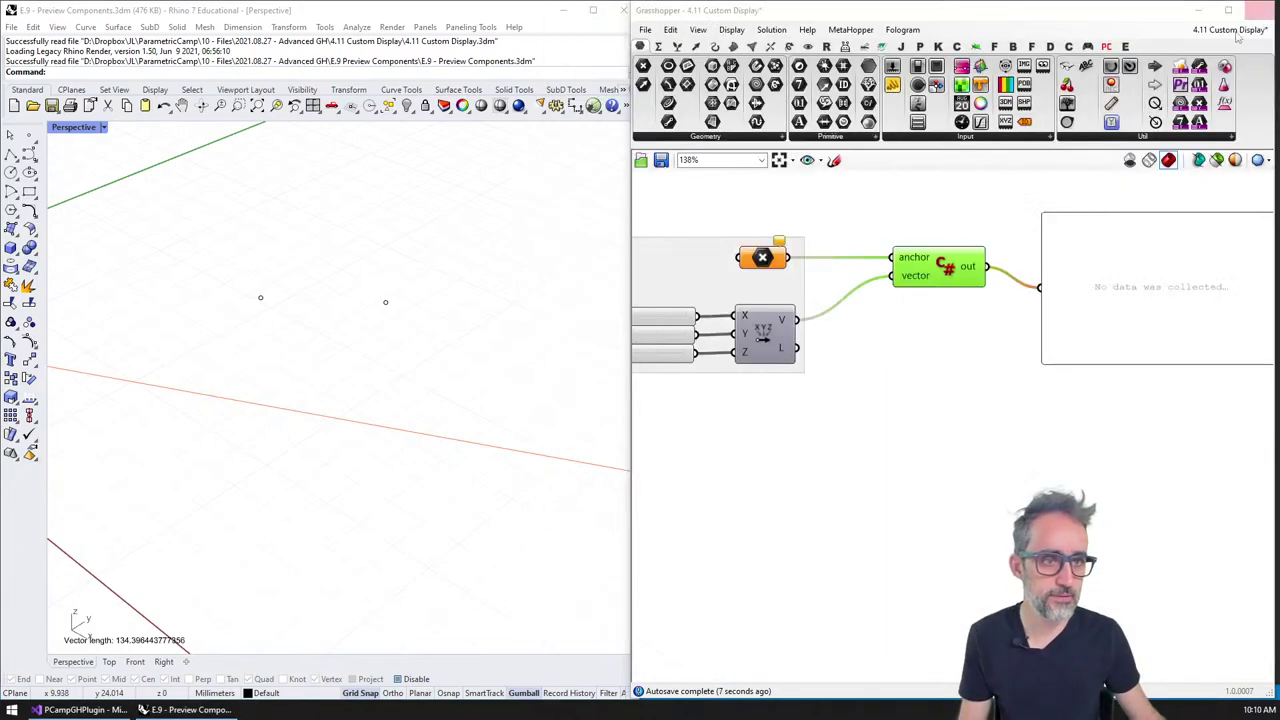
left_click_drag(910, 246, 946, 337)
scroll(911, 343, "down", 5)
mouse_move(897, 298)
left_mouse_down()
mouse_move(913, 327)
mouse_move(905, 305)
left_mouse_up()
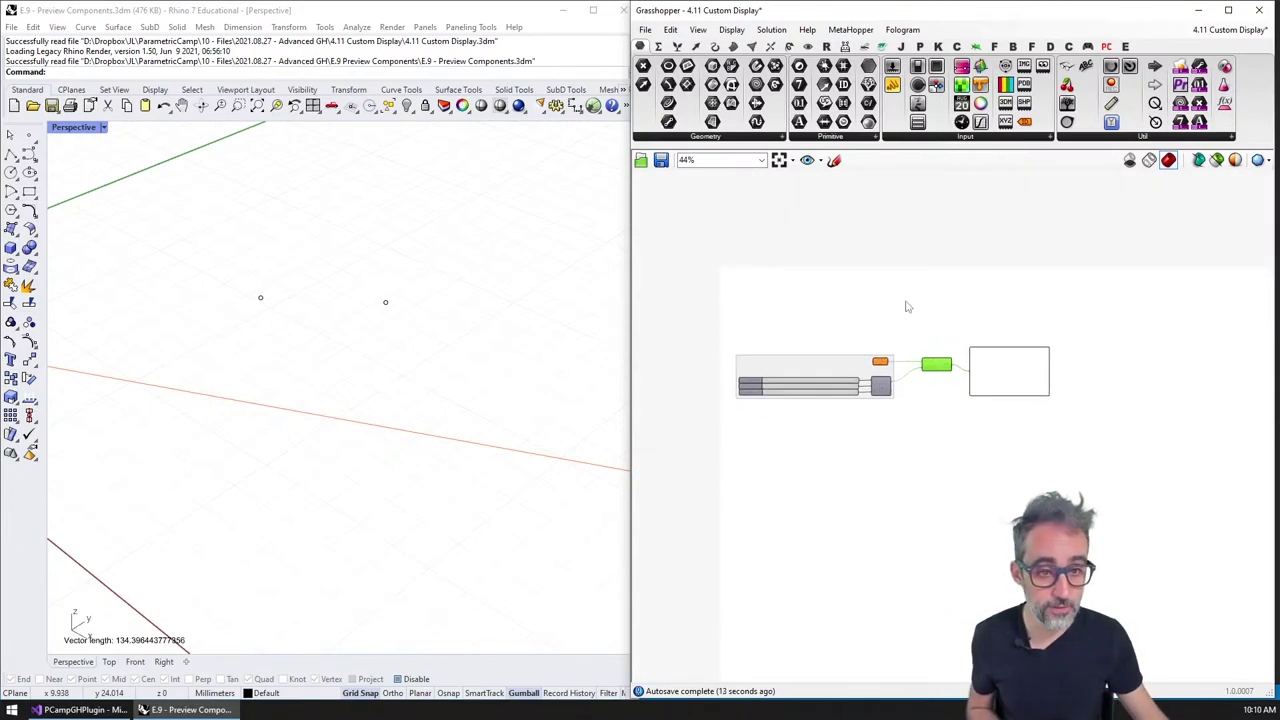
scroll(906, 306, "up", 1)
left_click_drag(952, 462, 1046, 376)
scroll(1047, 376, "up", 1)
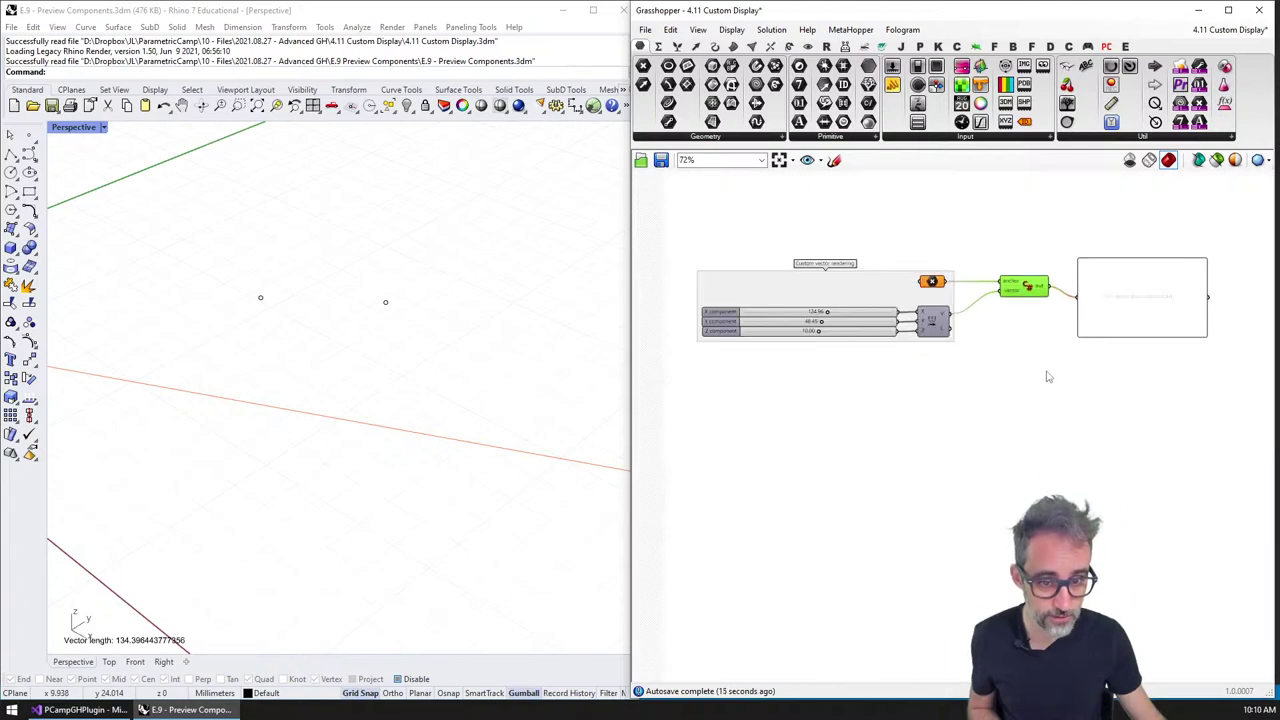
left_click_drag(1044, 446, 1014, 449)
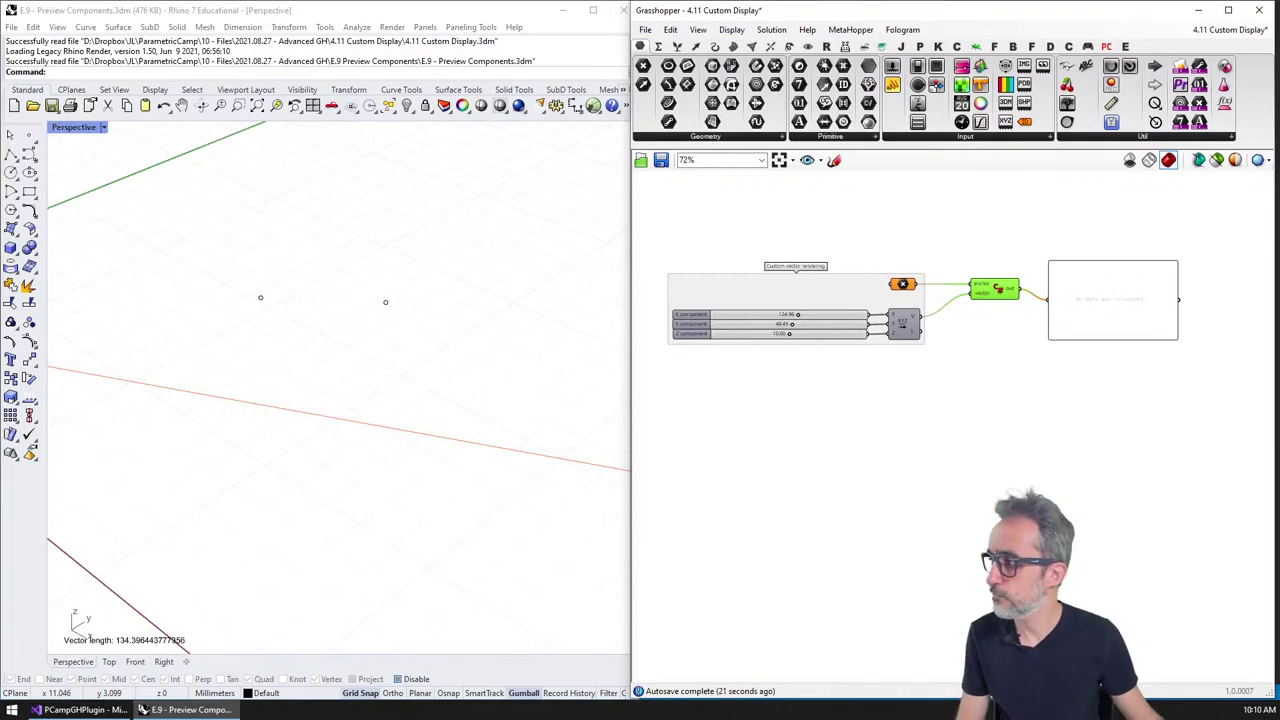
Watch the gh-explore video of Grasshopper component previews in VLC media player, leave full screen and minimize the player
key("super+e")
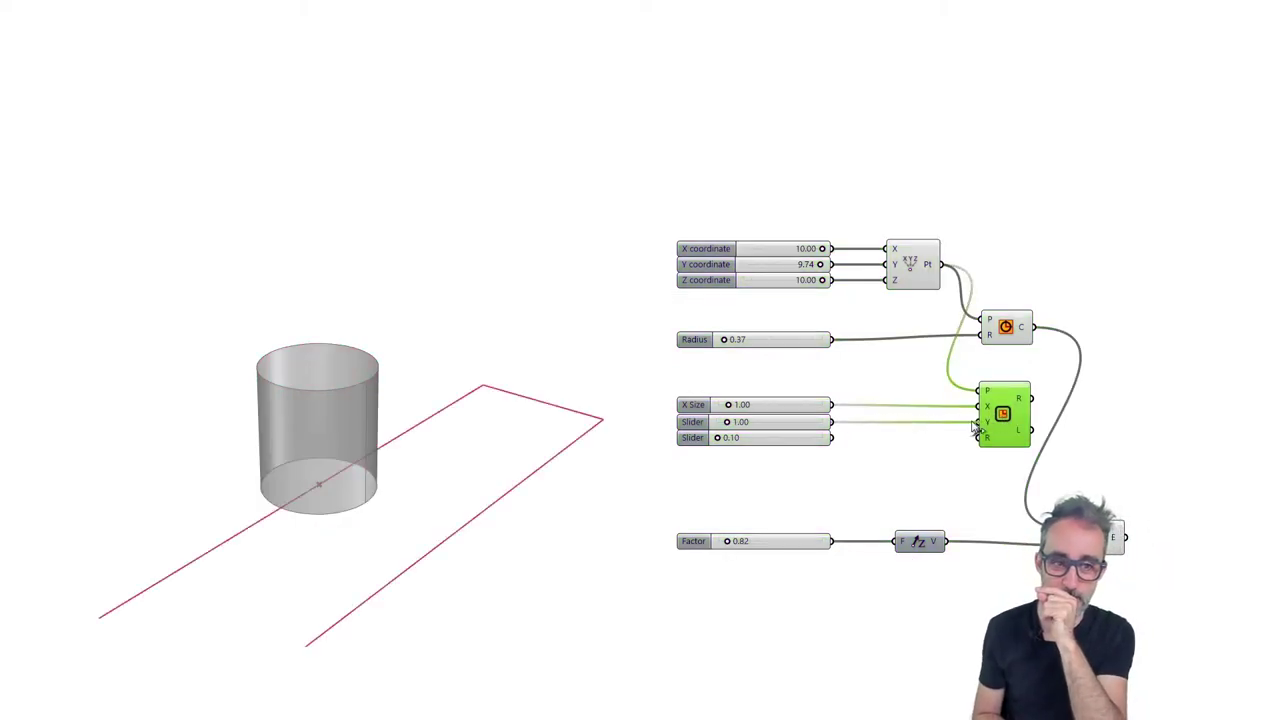
key("Escape")
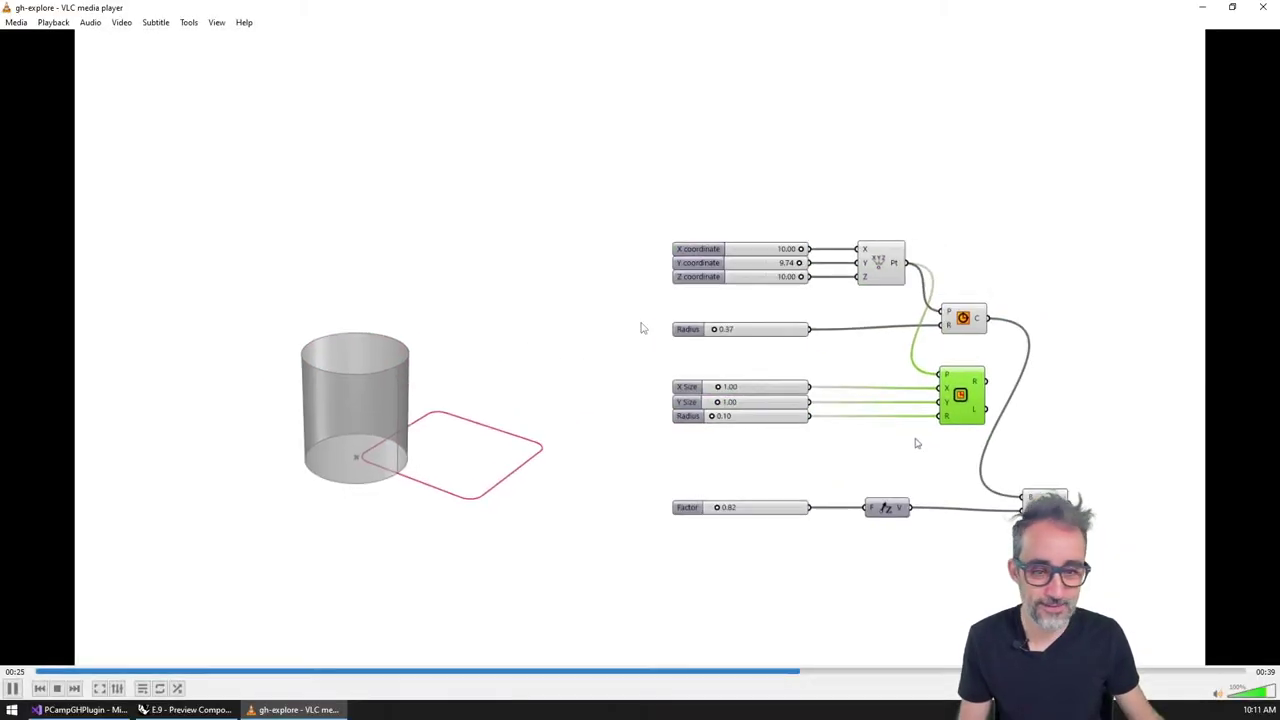
left_click(1199, 7)
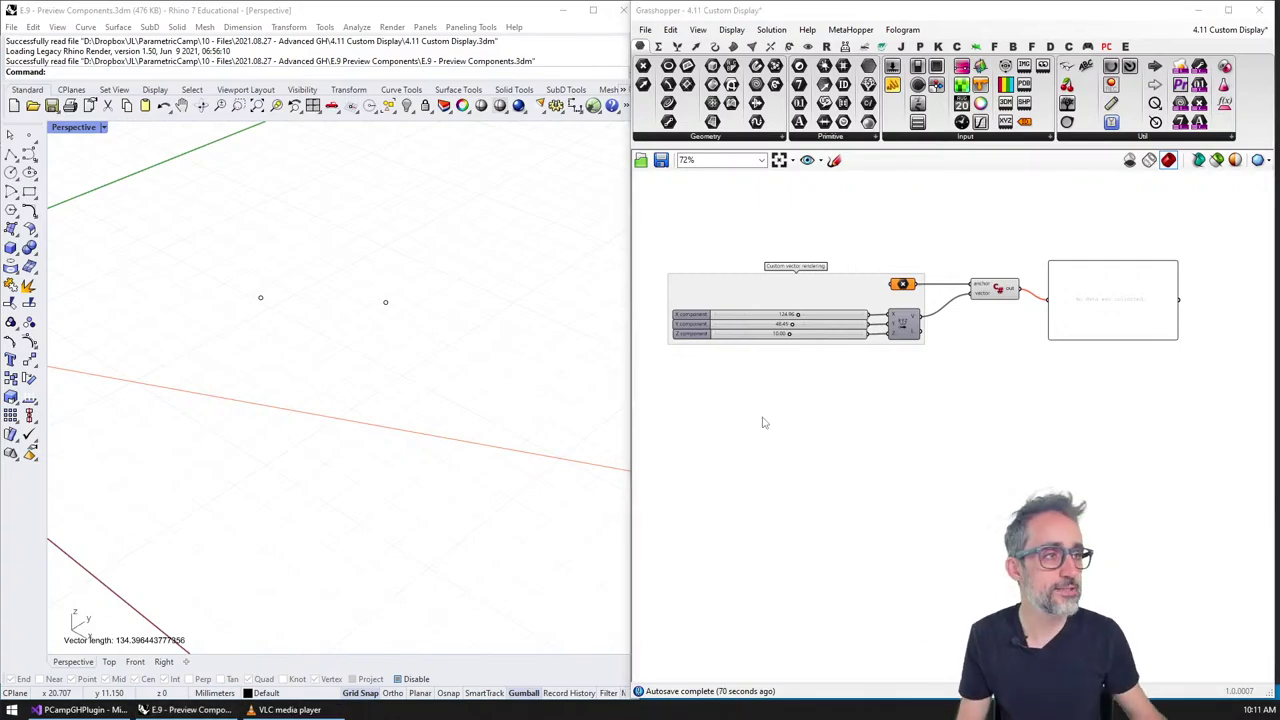
Switch to Firefox and open the playlists of the ParametricCamp YouTube channel
left_click_drag(1279, 8, 603, 6)
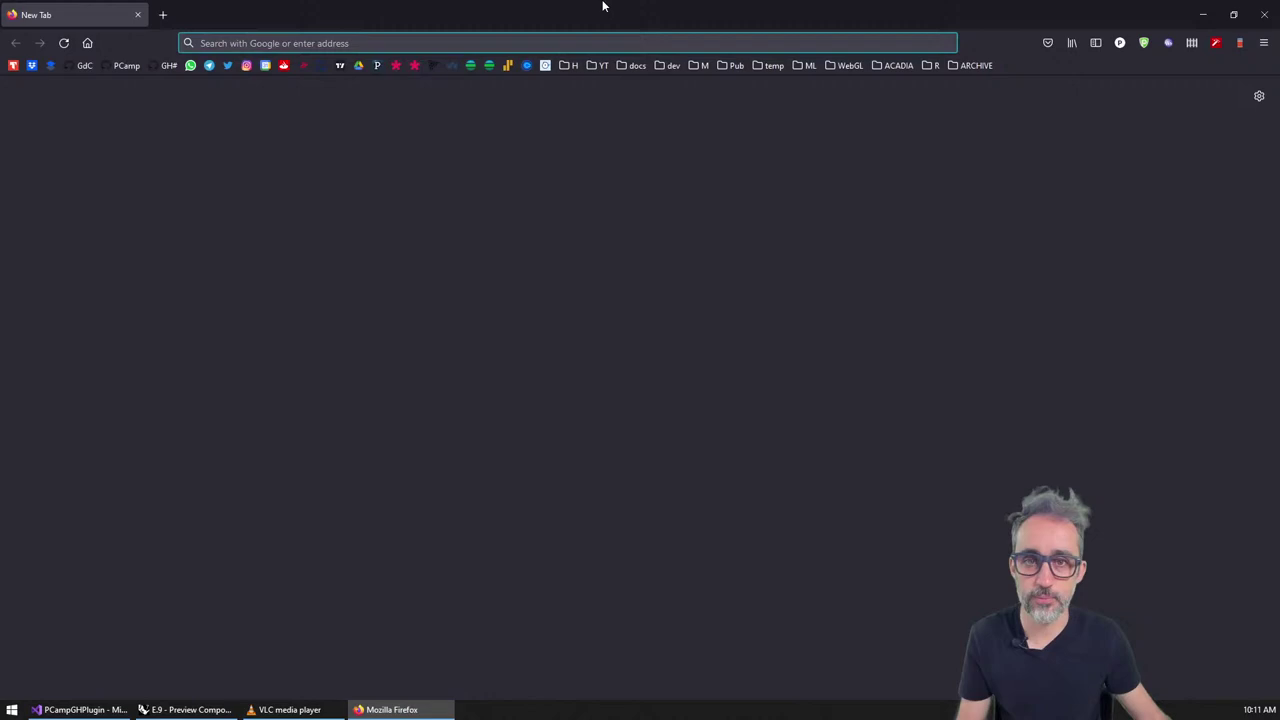
left_click(577, 66)
left_click(657, 166)
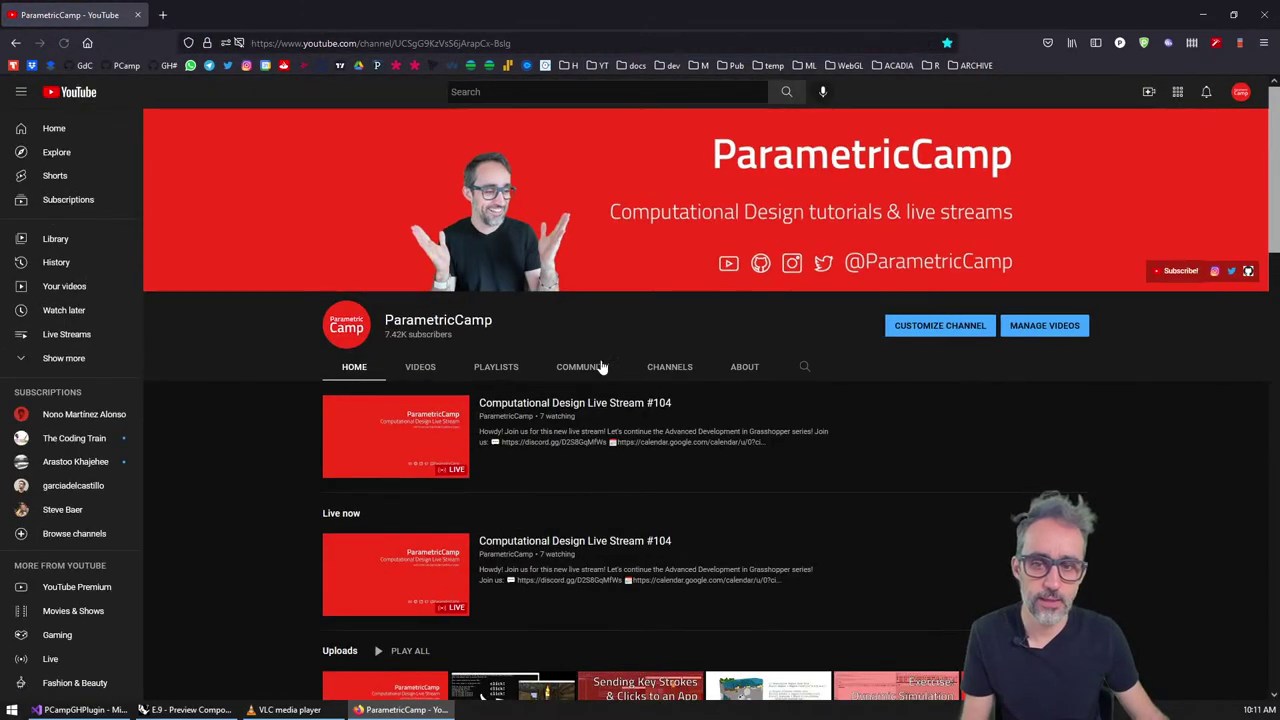
left_click(482, 374)
scroll(508, 367, "down", 3)
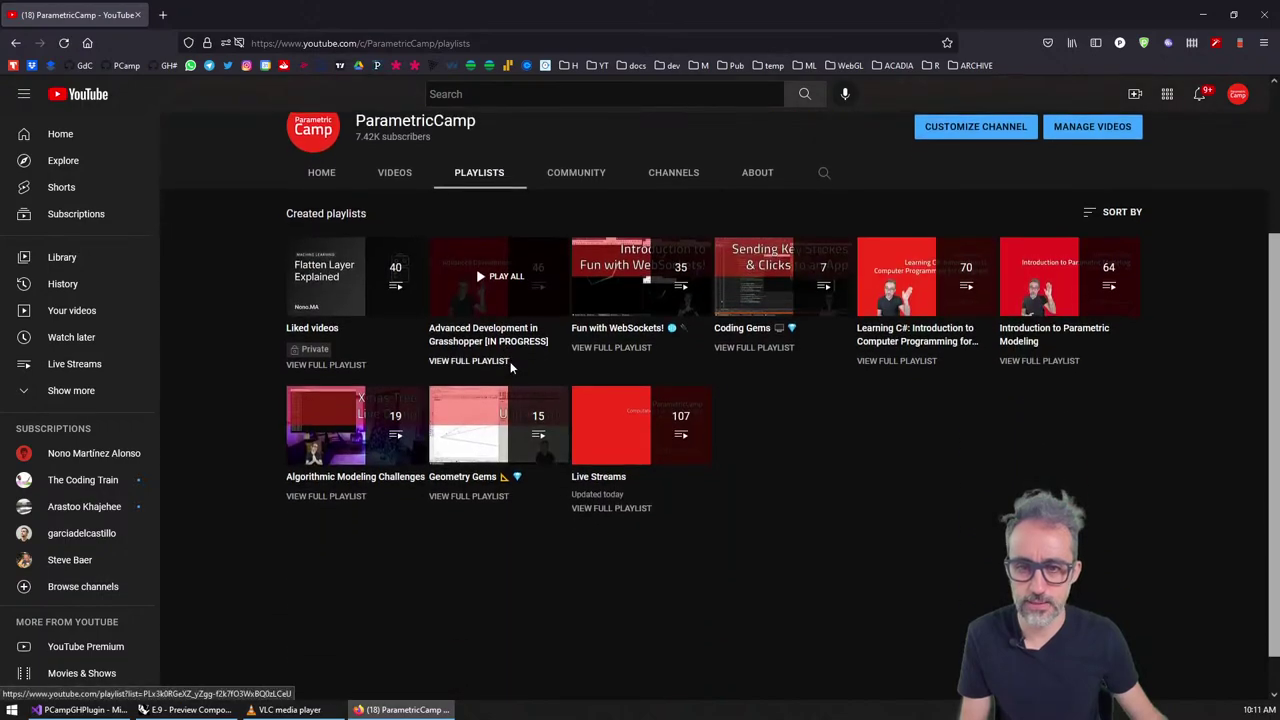
Open the full Advanced Development in Grasshopper playlist and close the mini player
left_click(523, 344)
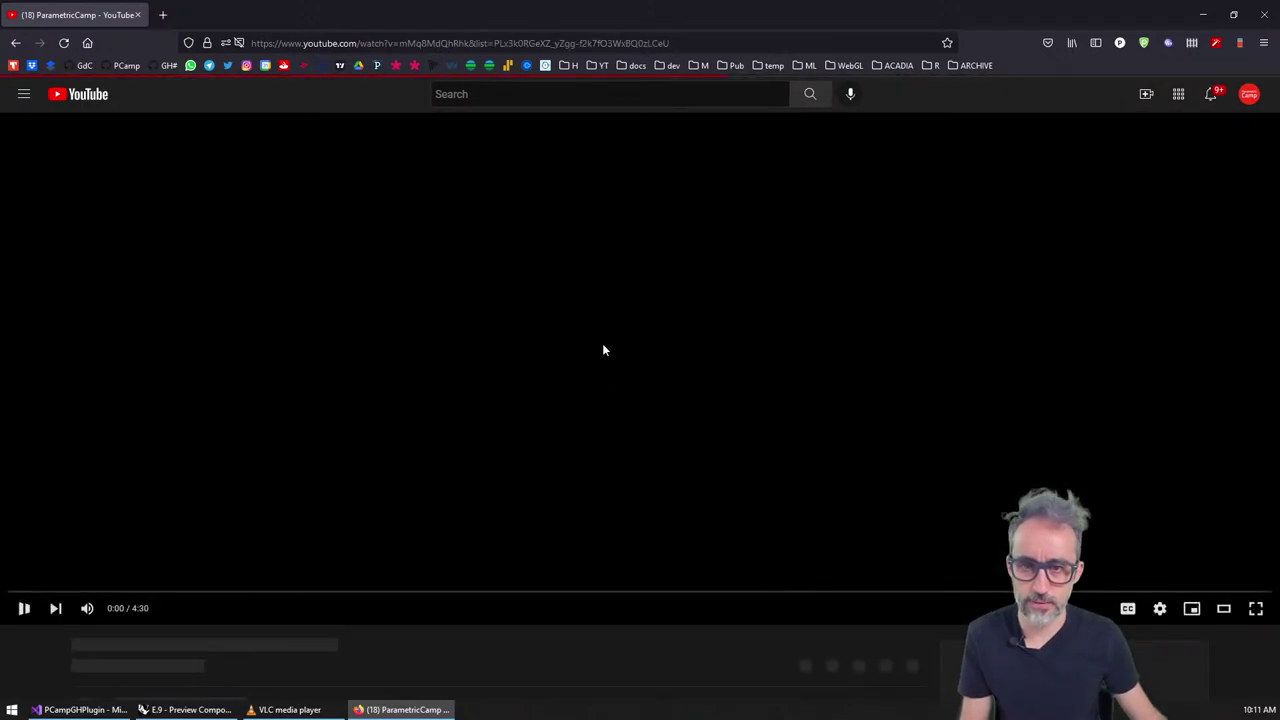
key("alt+Left")
left_click(508, 389)
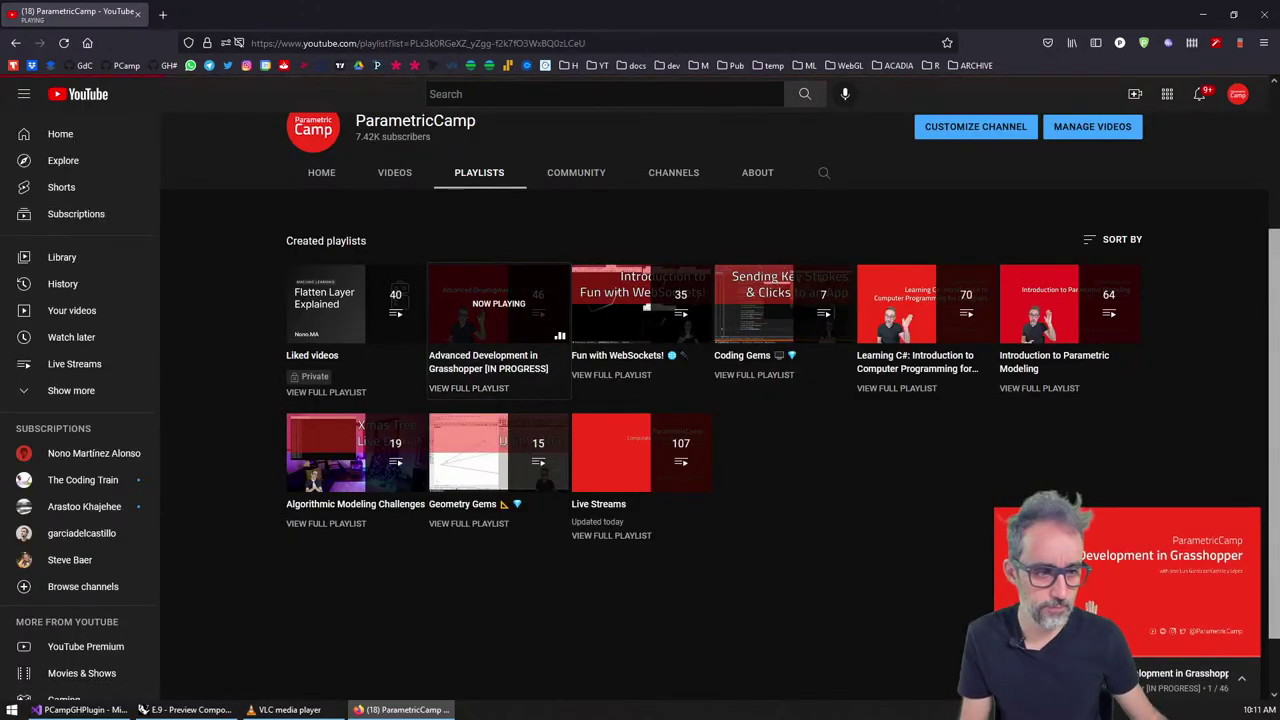
left_click(1246, 518)
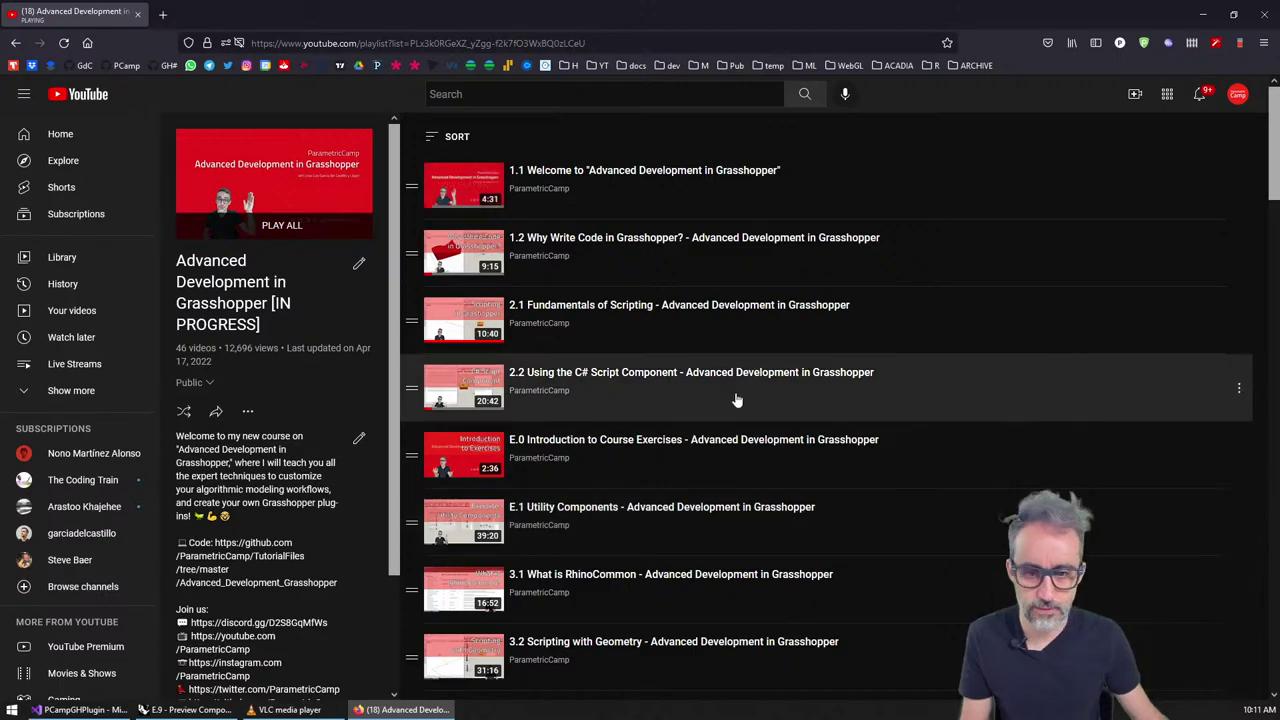
Look through the playlist for the exercise lesson that covers preview colours and document components
scroll(736, 400, "down", 10)
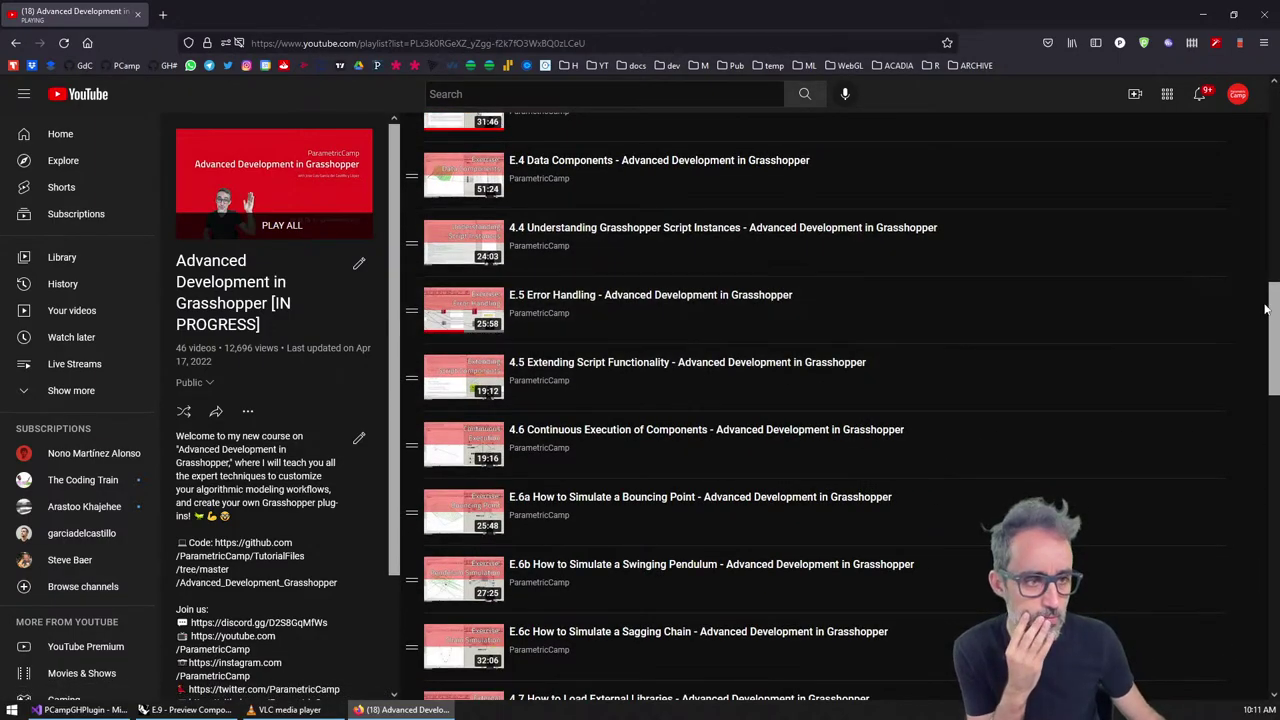
left_click_drag(1265, 310, 1262, 453)
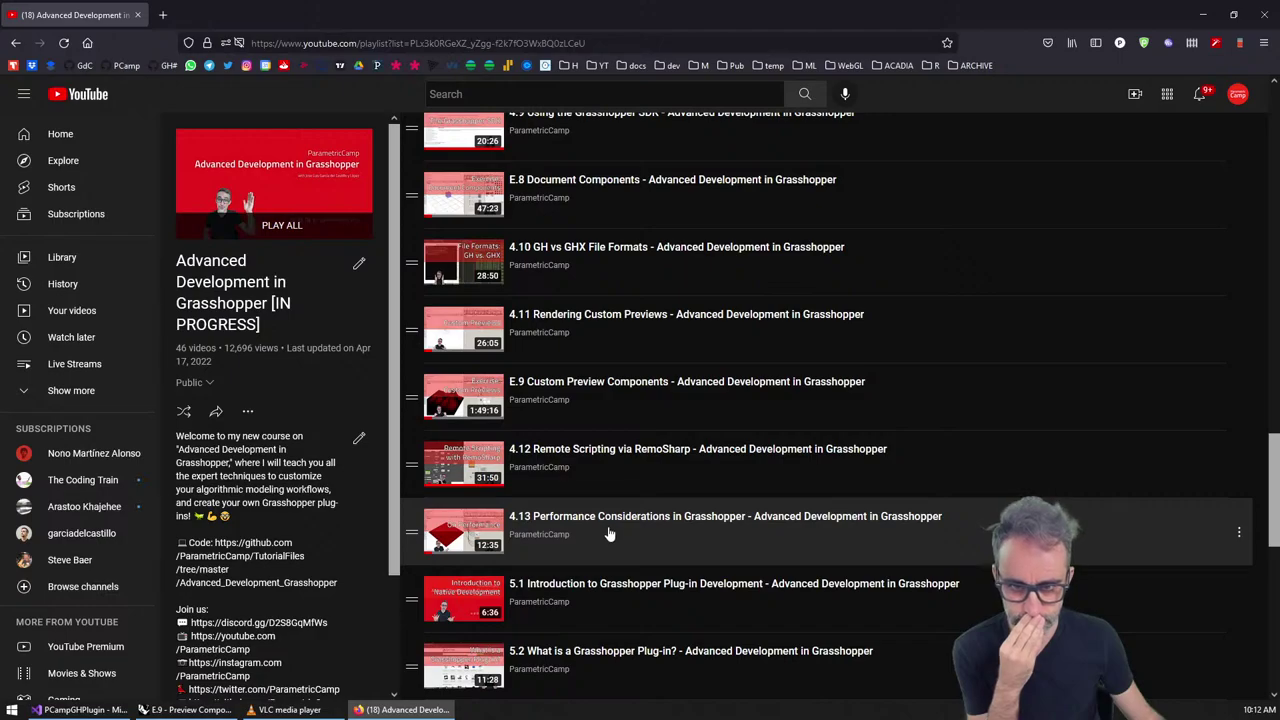
scroll(609, 535, "up", 1)
scroll(608, 530, "down", 2)
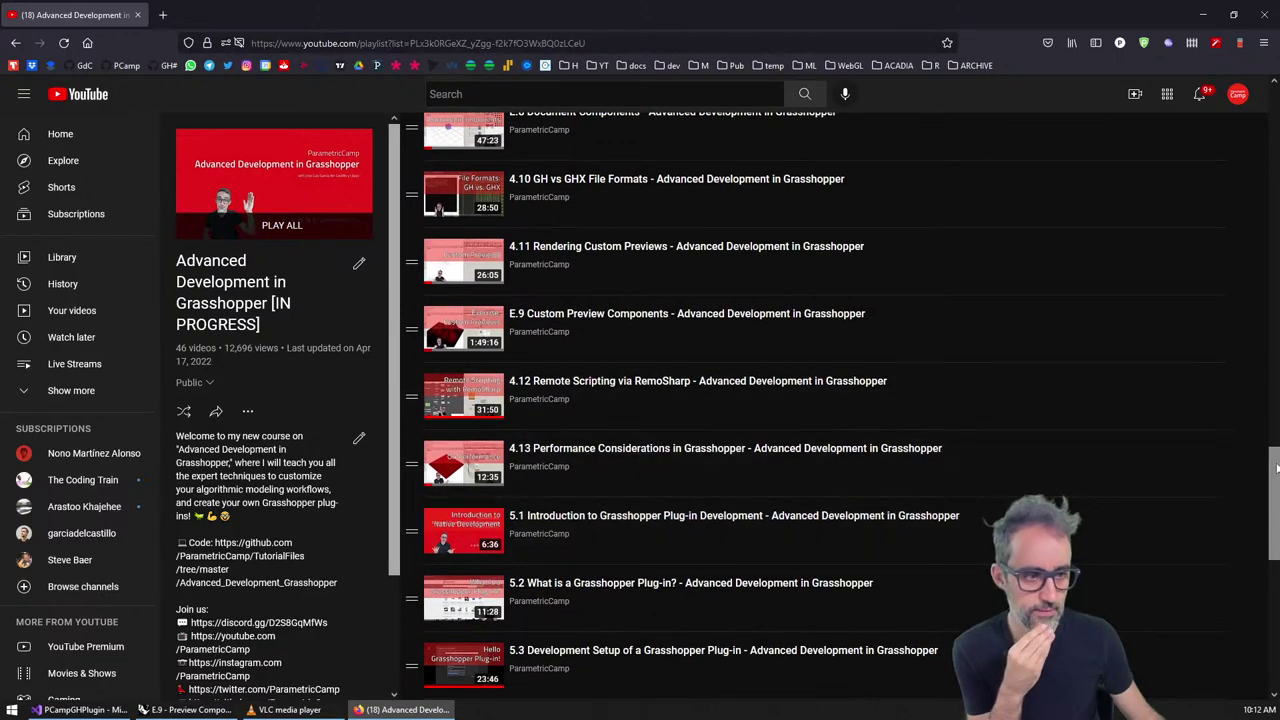
left_click_drag(1276, 468, 1244, 259)
scroll(690, 270, "down", 1)
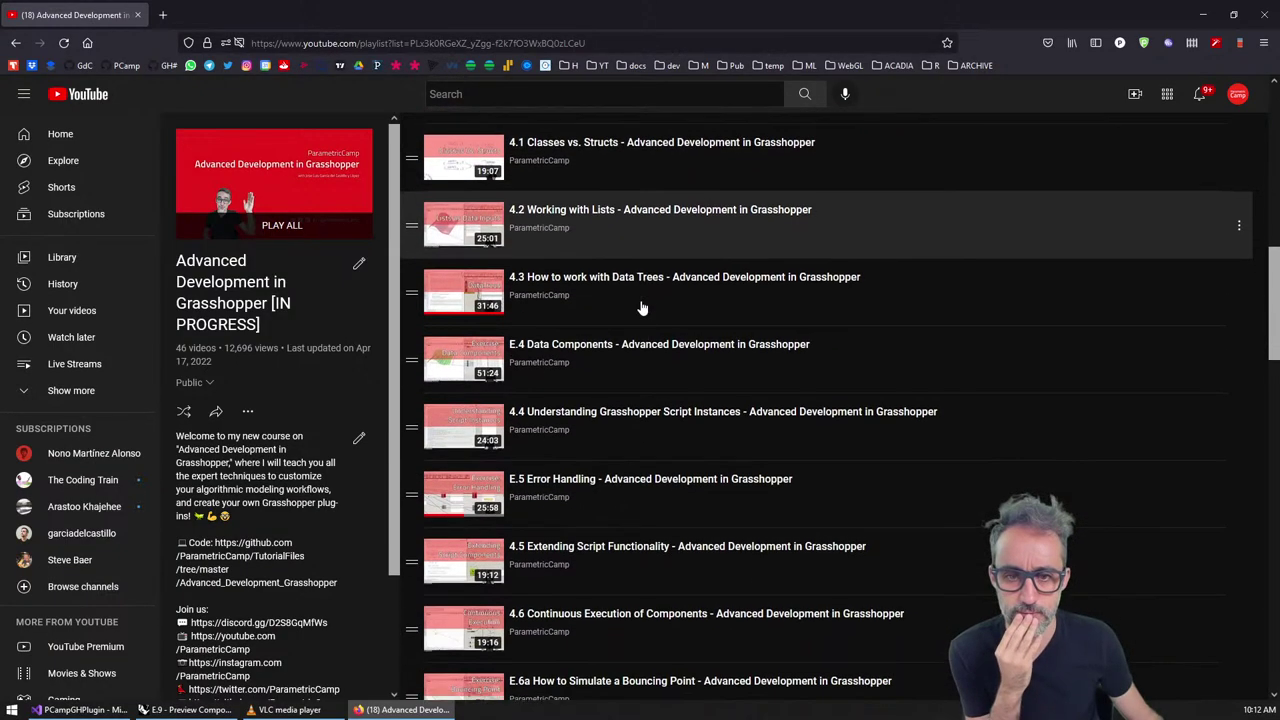
scroll(640, 303, "down", 1)
scroll(640, 300, "down", 1)
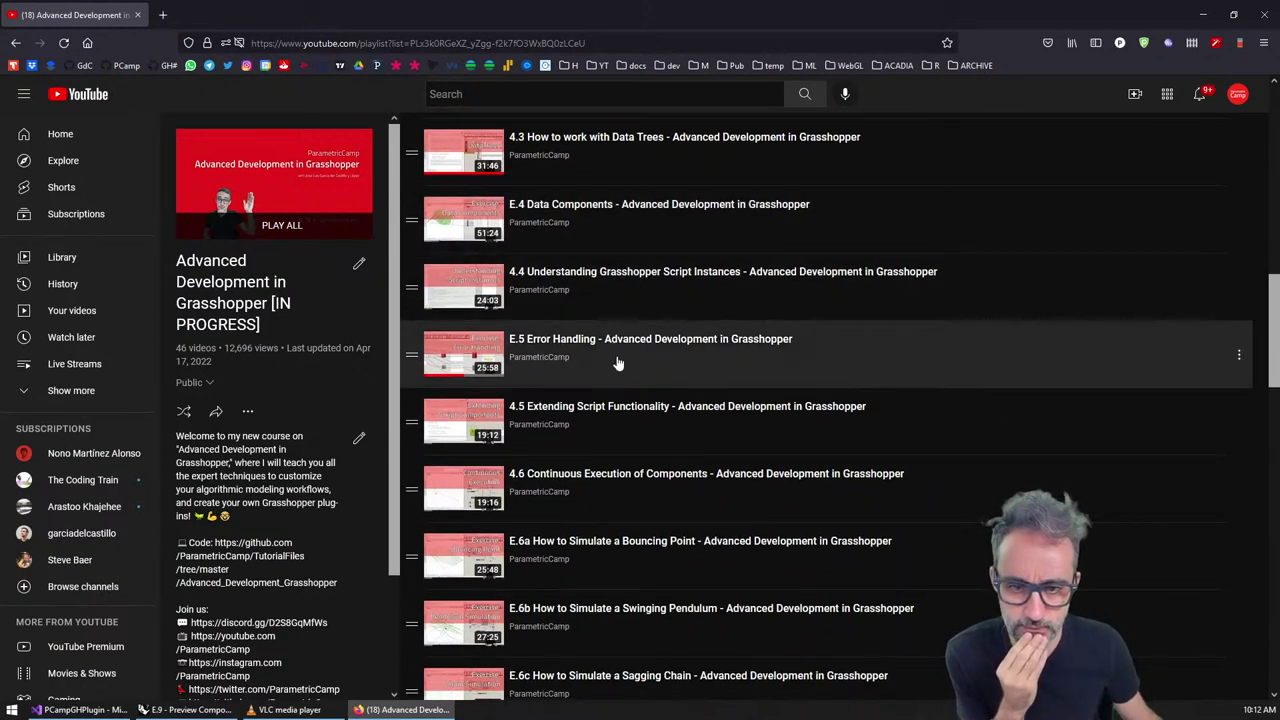
scroll(652, 418, "down", 1)
scroll(652, 418, "down", 1)
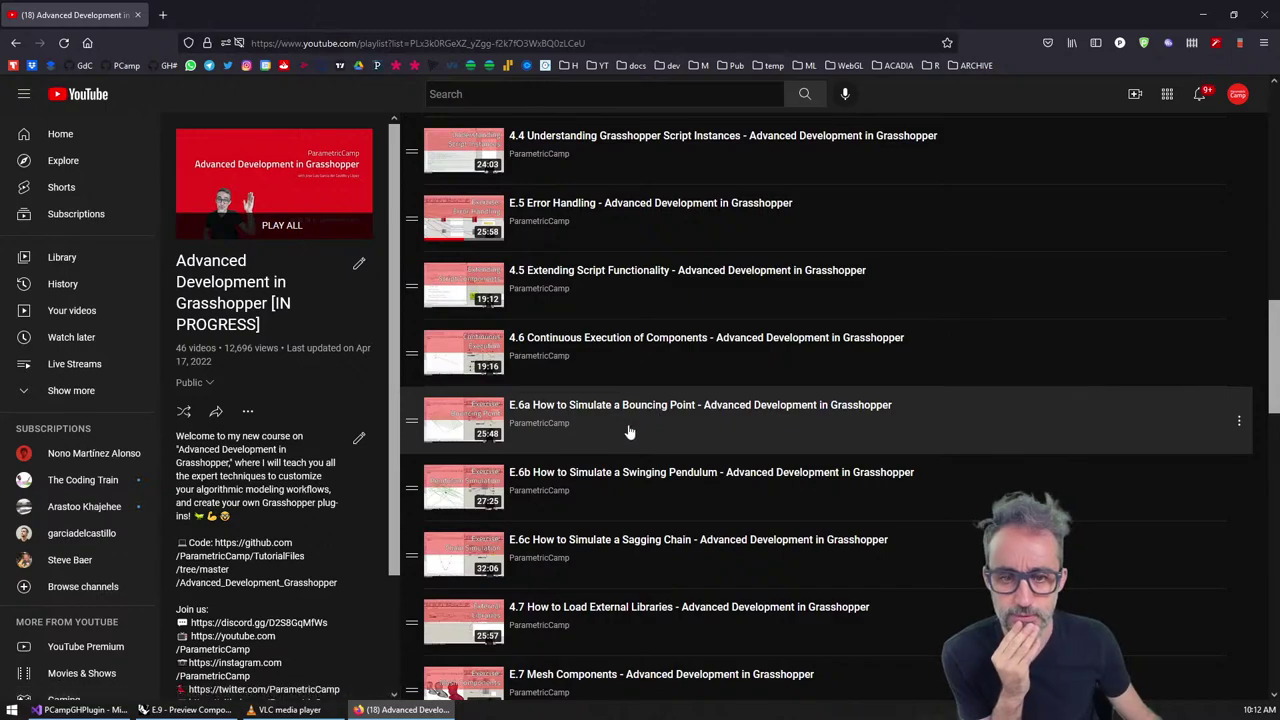
scroll(623, 411, "down", 2)
scroll(616, 393, "down", 2)
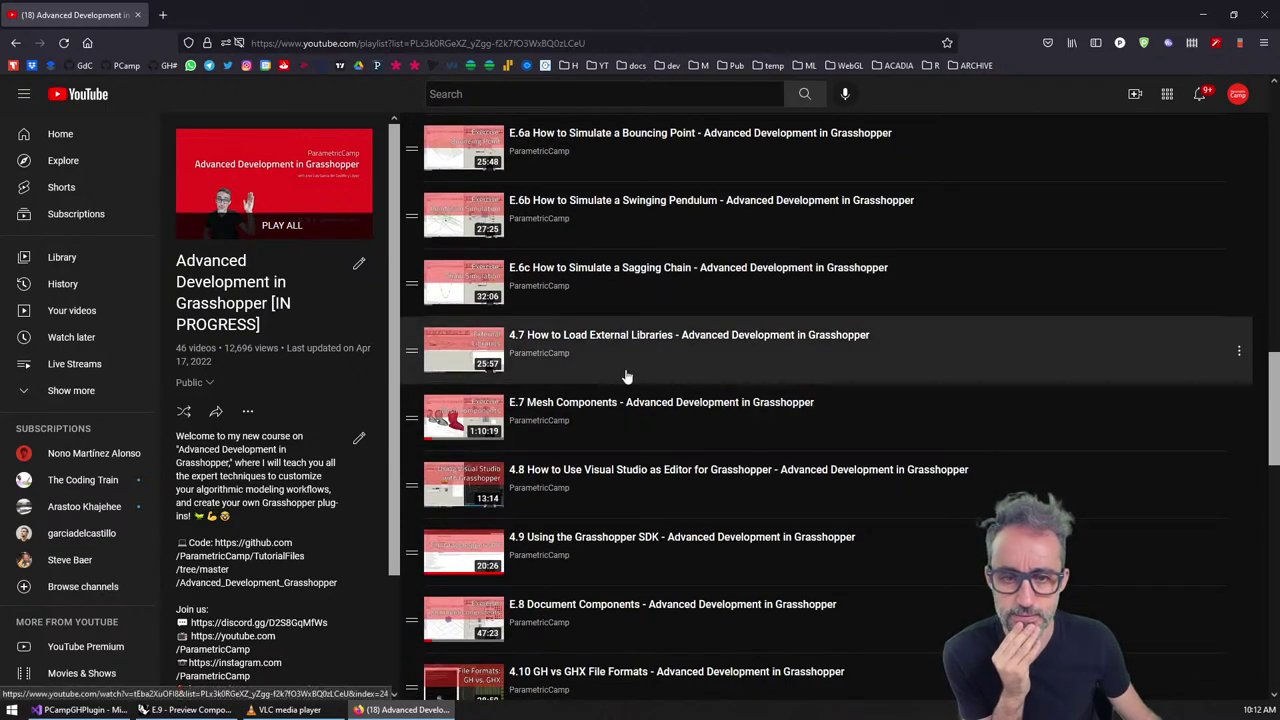
scroll(624, 375, "down", 2)
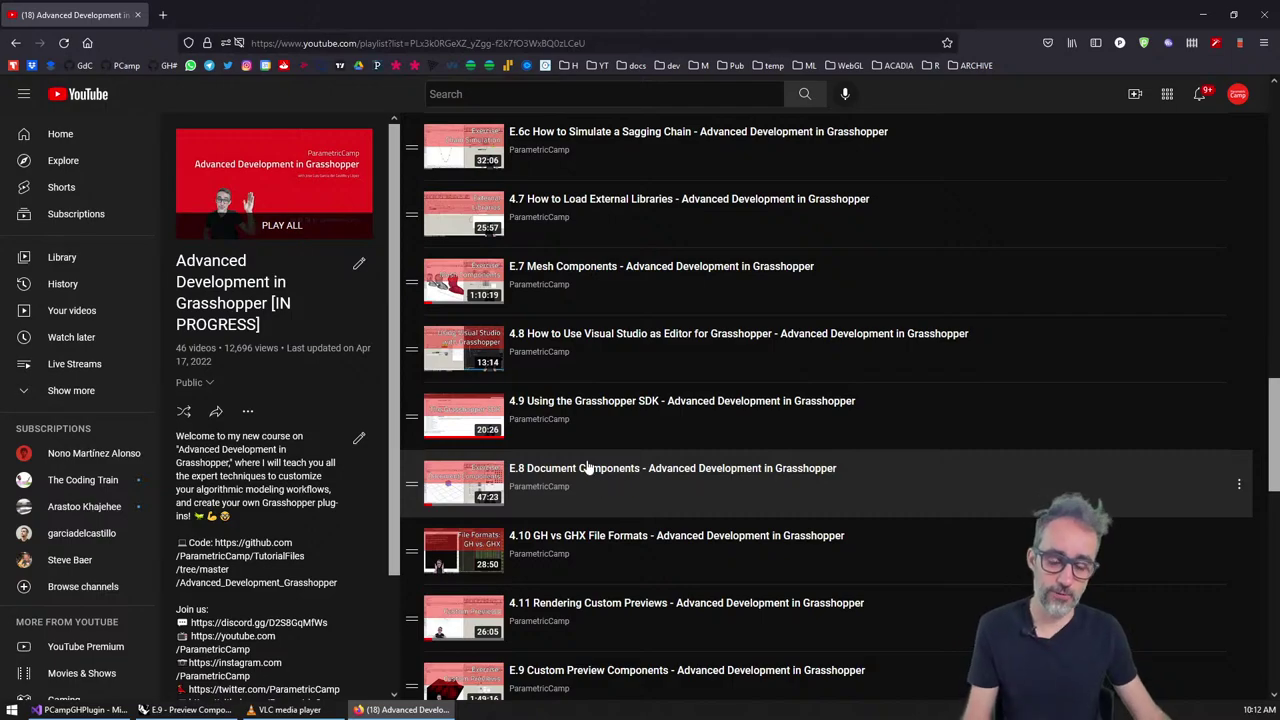
Open the E.8 Document Components video in a new tab, watch the preview colour demonstration around 24 minutes, and minimize the browser
middle_click(566, 468)
left_click(223, 8)
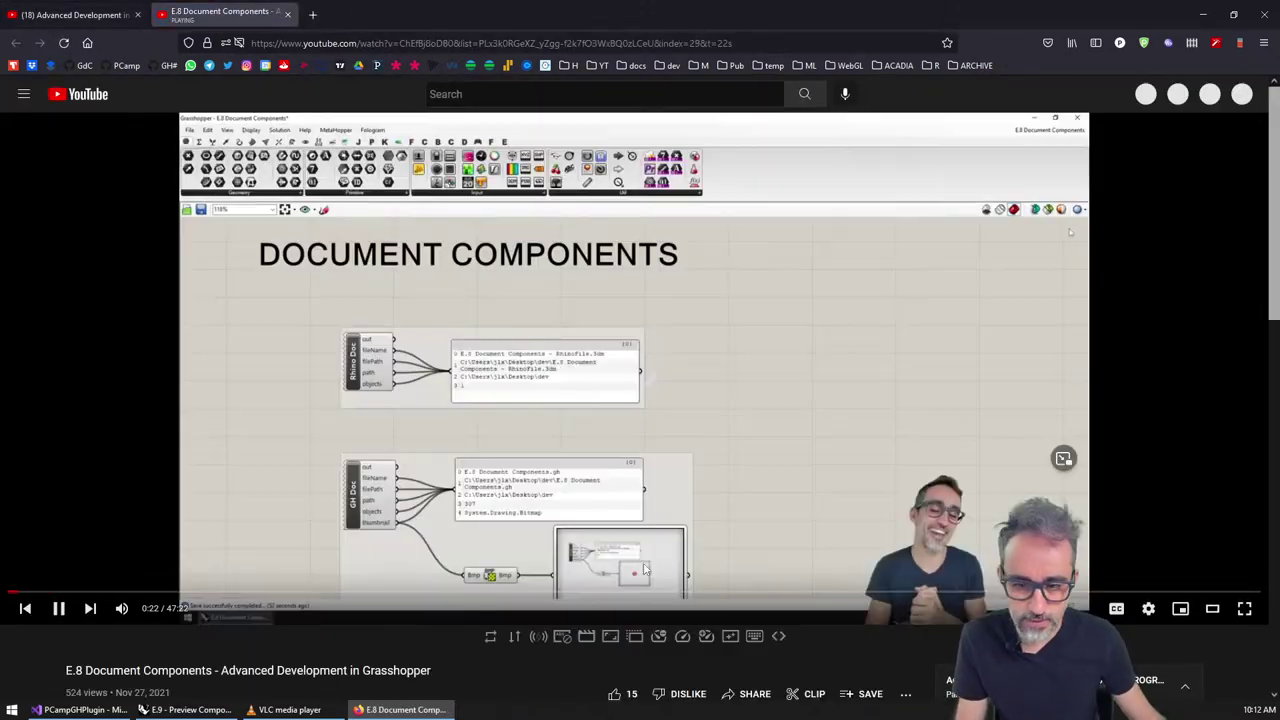
left_click(657, 593)
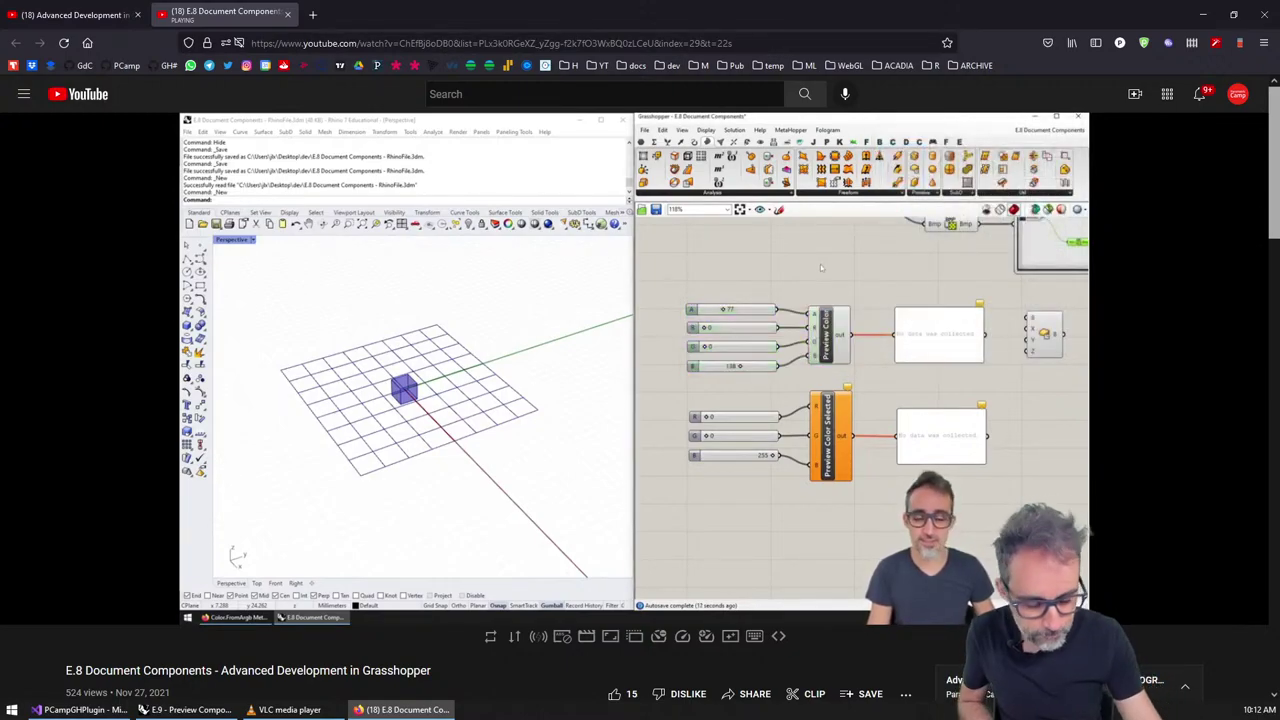
left_click(528, 288)
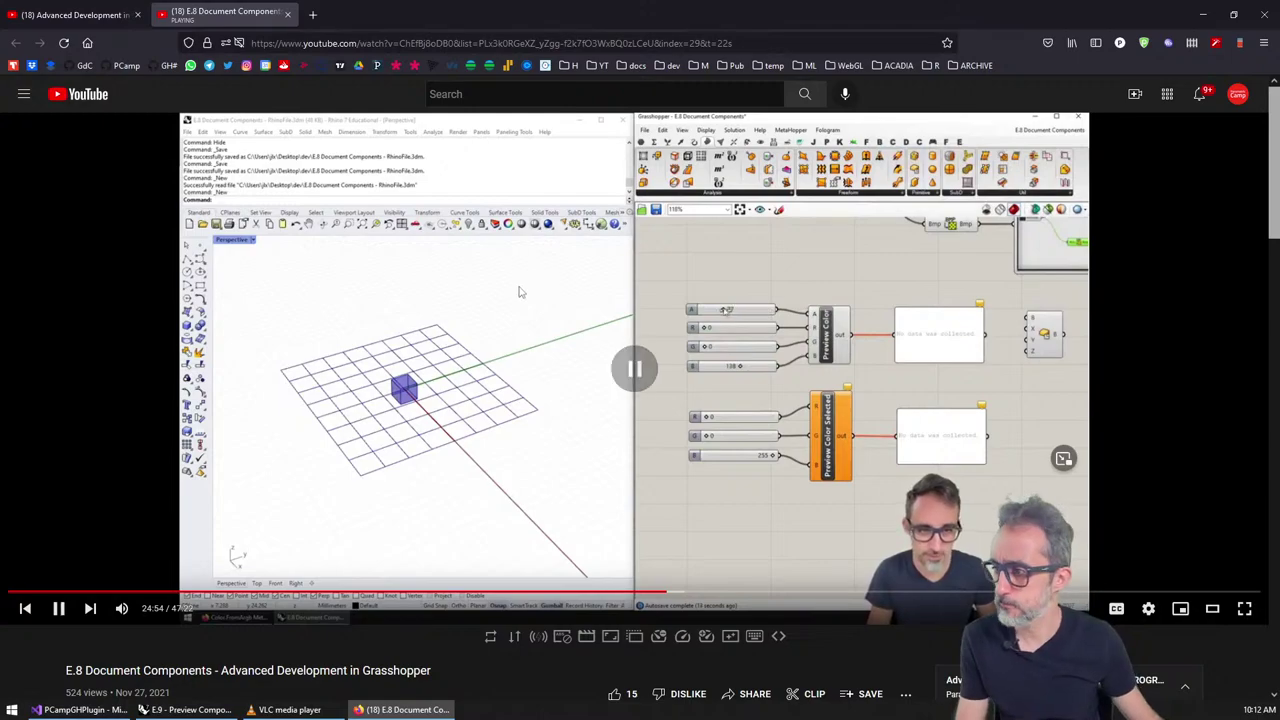
left_click(1203, 14)
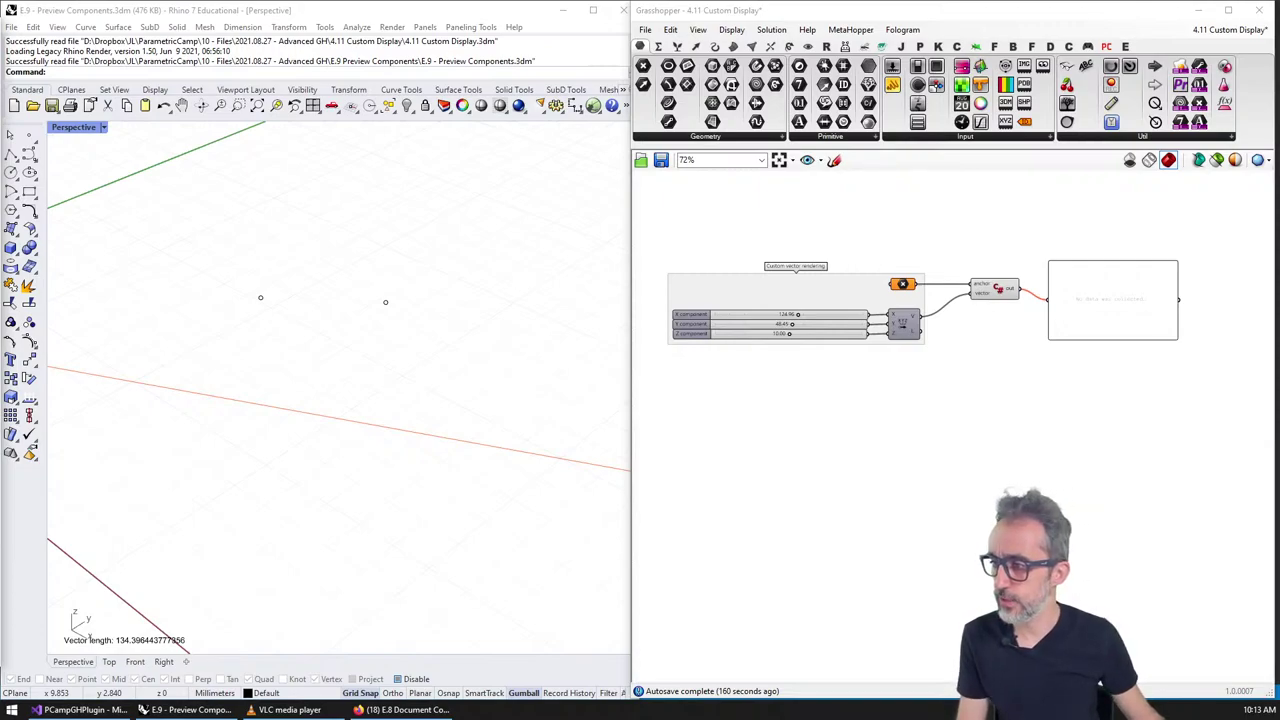
Open E.8 Document Components - RhinoFile.3dm in Rhino and the E.8 Document Components definition in Grasshopper
left_click_drag(286, 220, 389, 240)
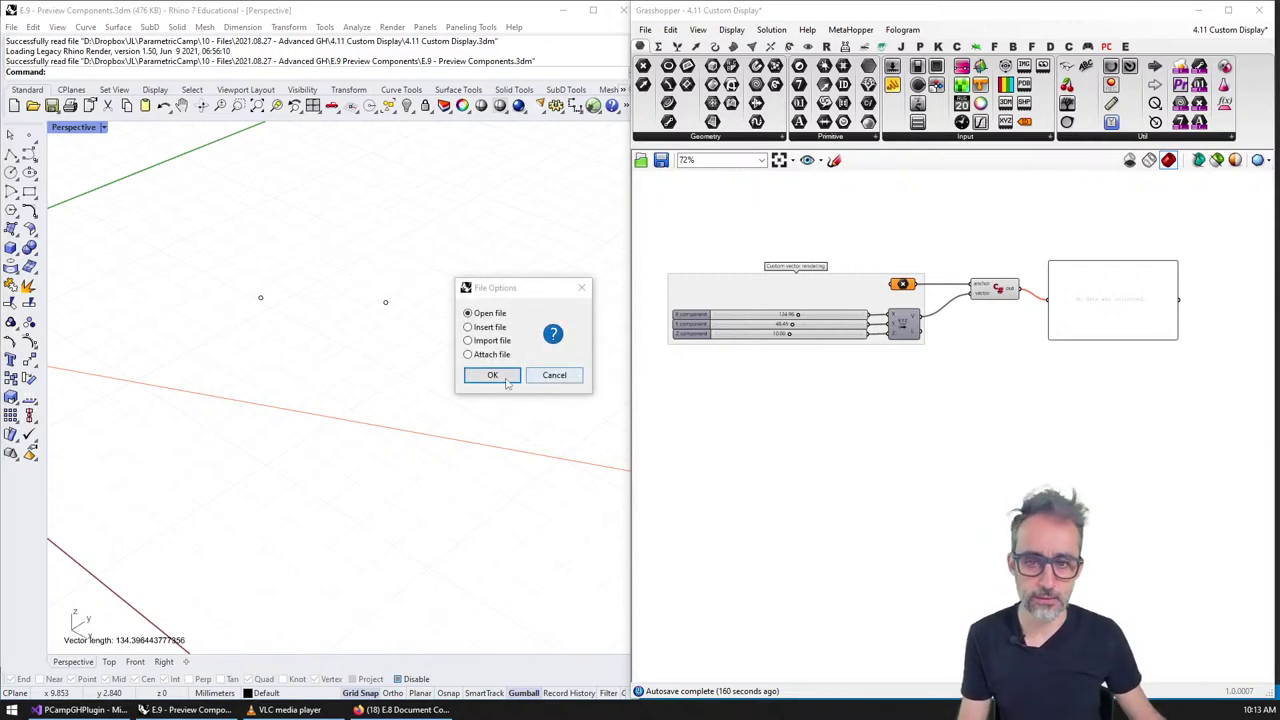
left_click(505, 379)
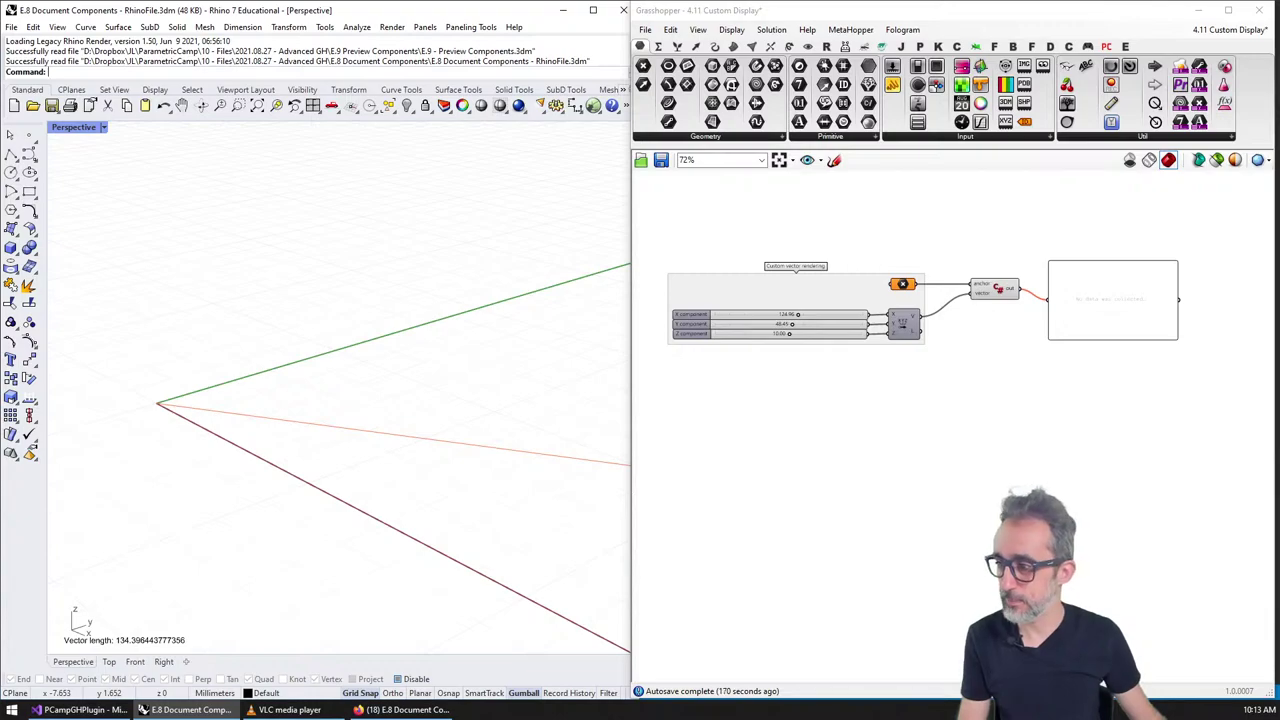
left_click_drag(522, 260, 981, 441)
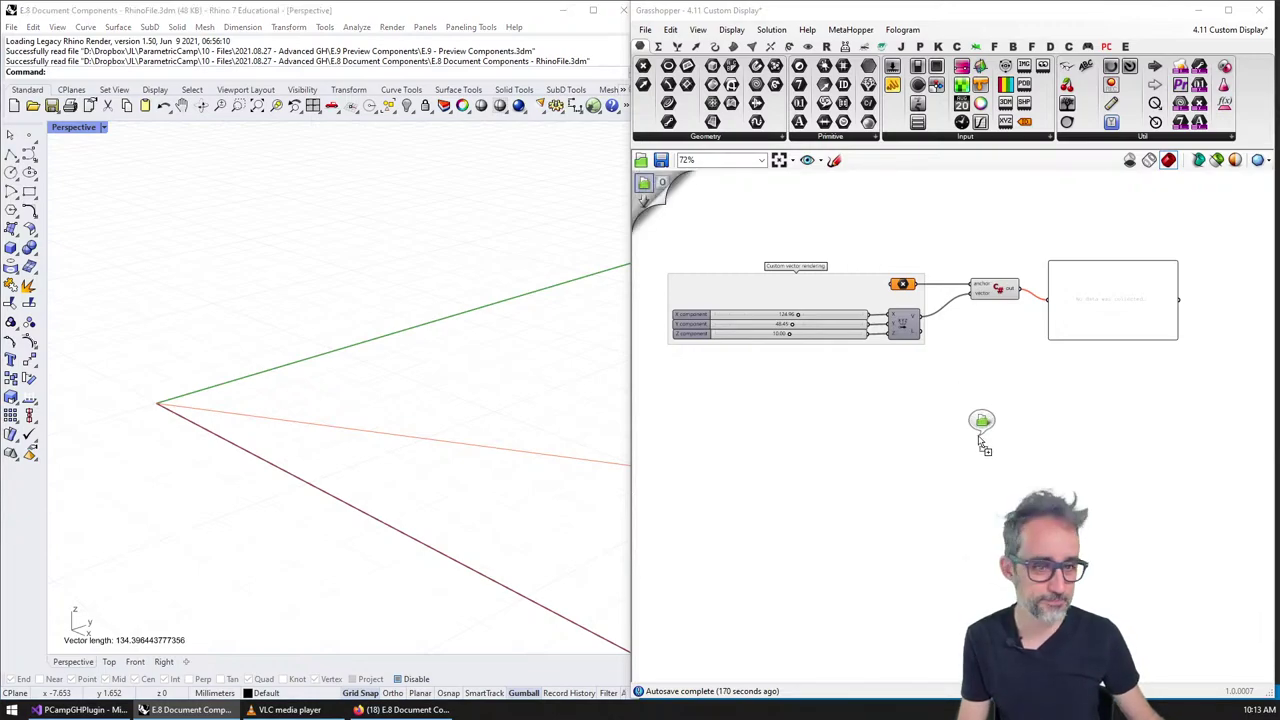
Look over the Rhino scene and the document component groups, including the Get Heavy Objects group in the Grasshopper definition
scroll(303, 394, "up", 5)
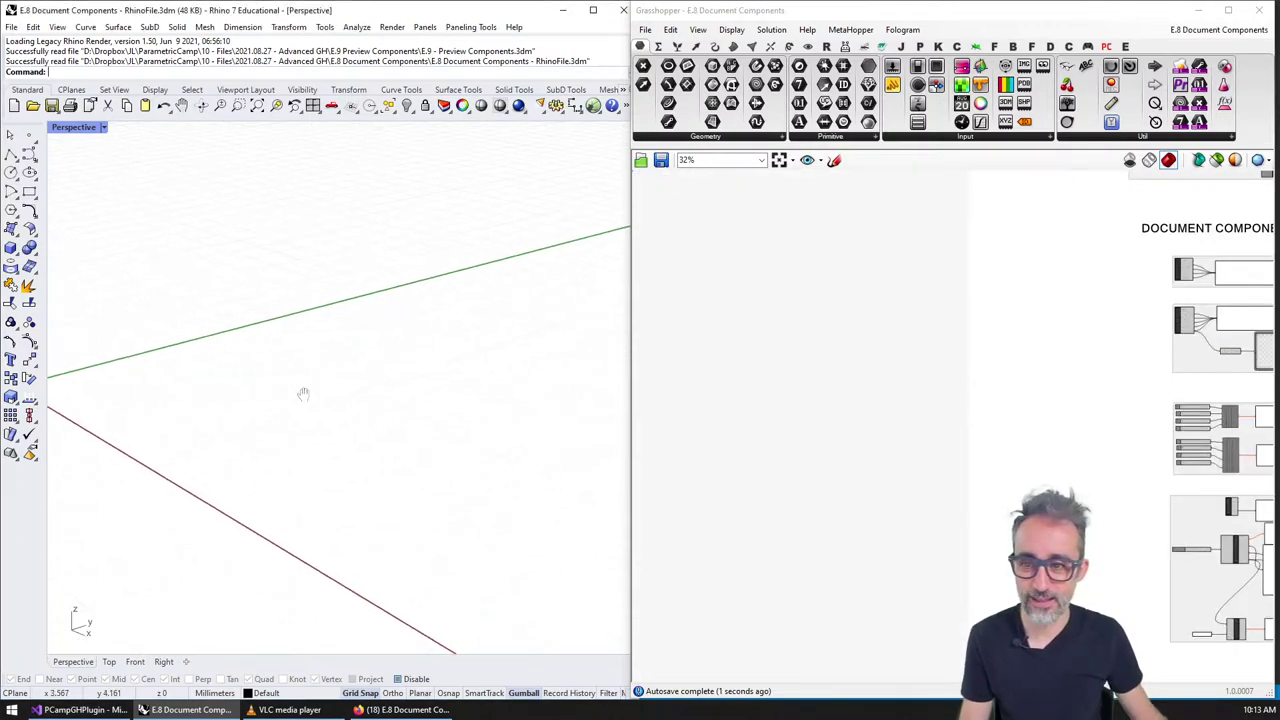
scroll(300, 389, "down", 10)
mouse_move(300, 389)
left_mouse_down()
mouse_move(277, 360)
mouse_move(294, 400)
left_mouse_up()
scroll(277, 360, "down", 3)
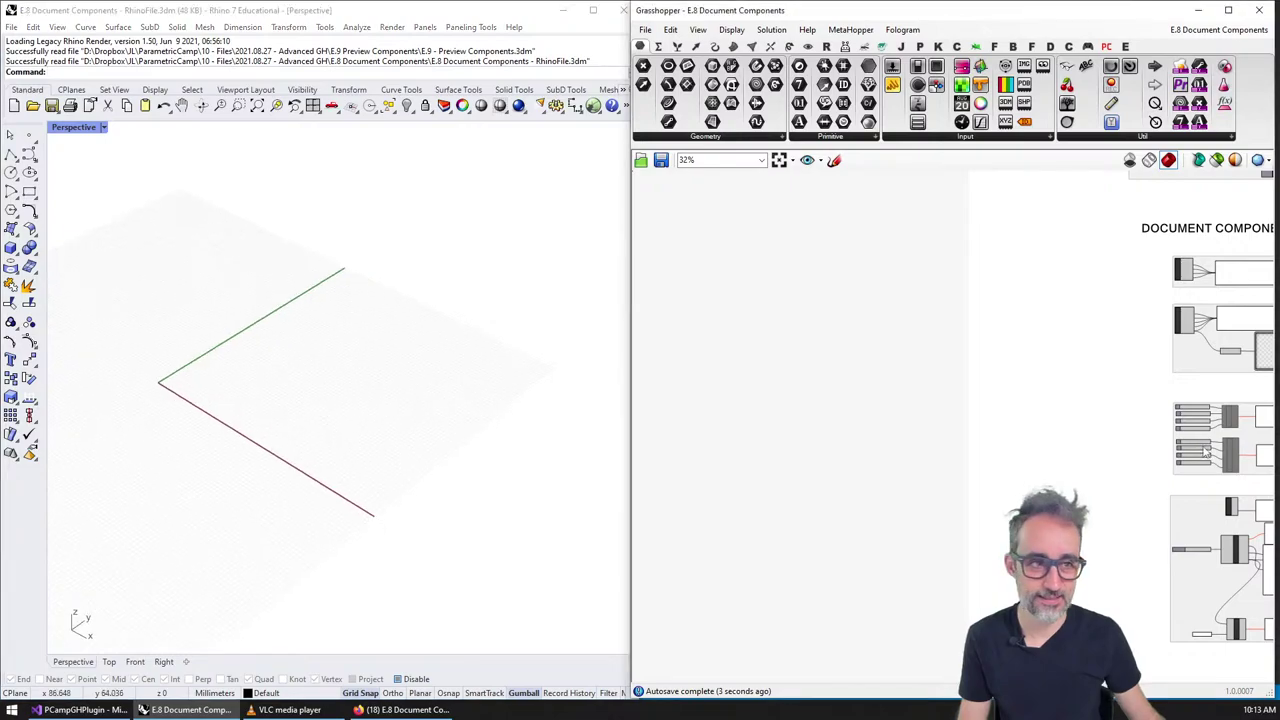
left_click_drag(1203, 445, 785, 347)
scroll(838, 422, "up", 4)
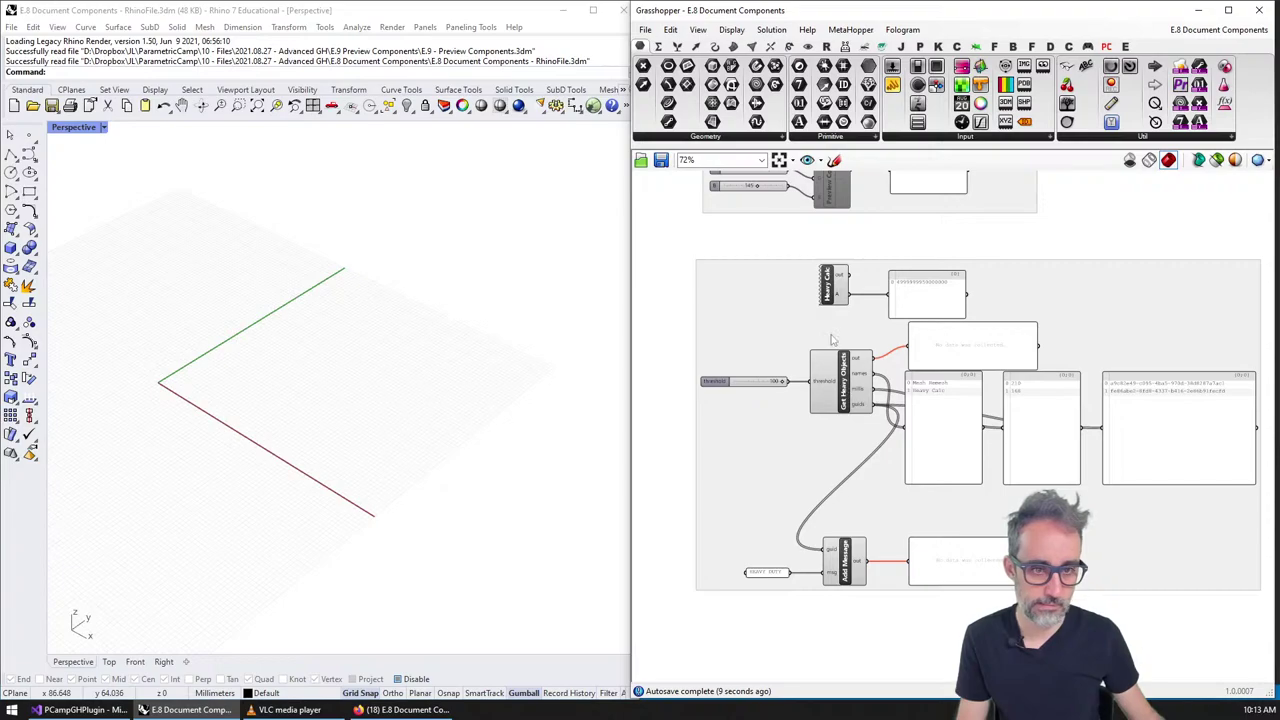
Examine the GH Doc and preview colour groups of the document components section in the Grasshopper definition
scroll(820, 340, "down", 8)
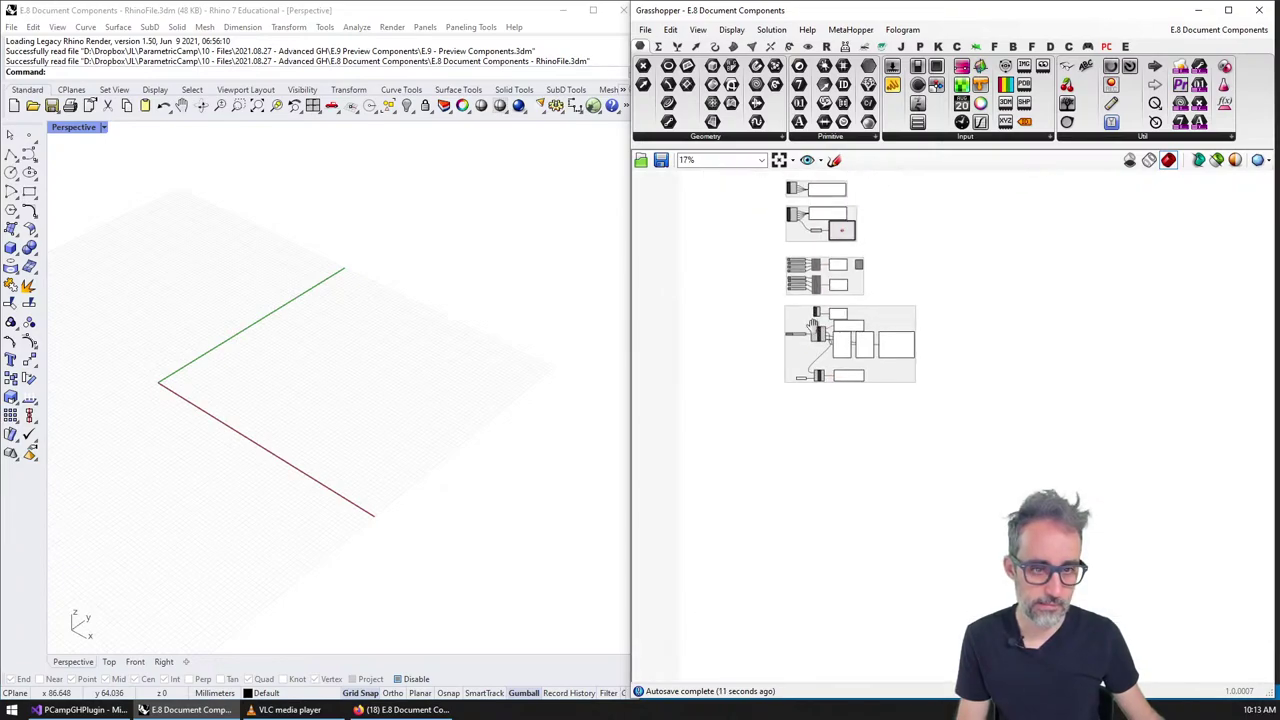
scroll(817, 325, "up", 8)
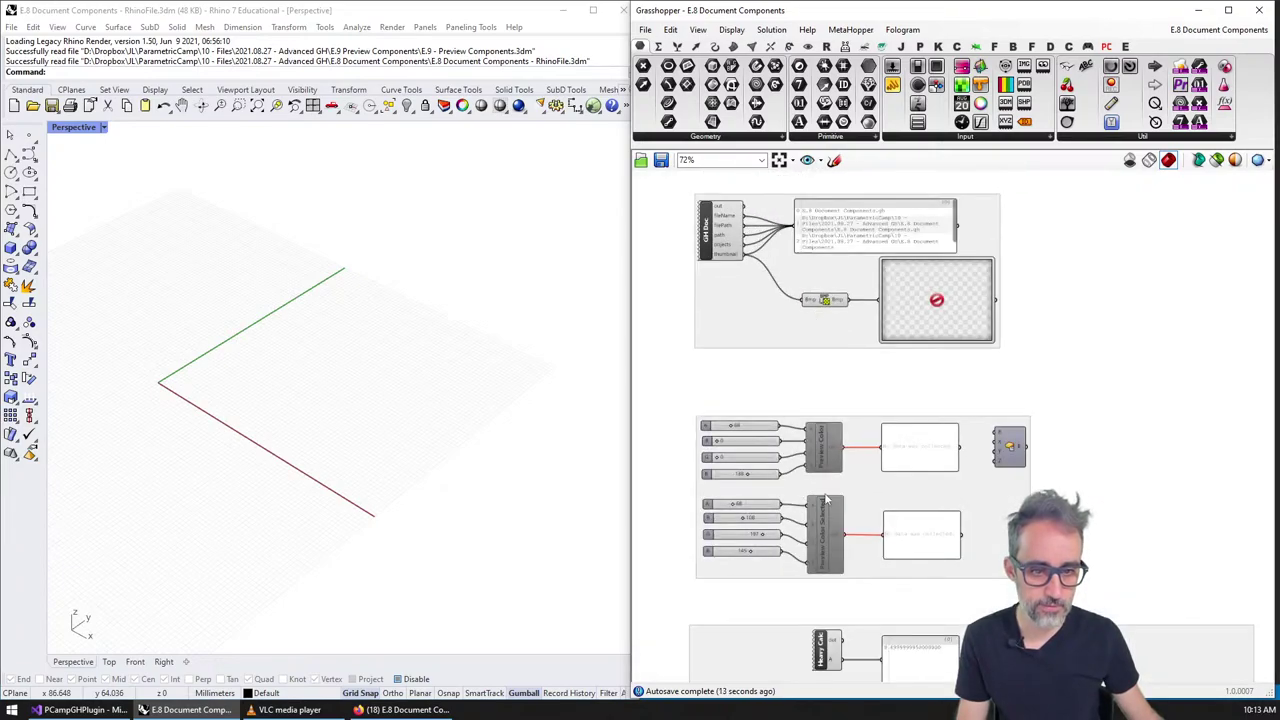
scroll(825, 500, "up", 3)
scroll(824, 470, "down", 6)
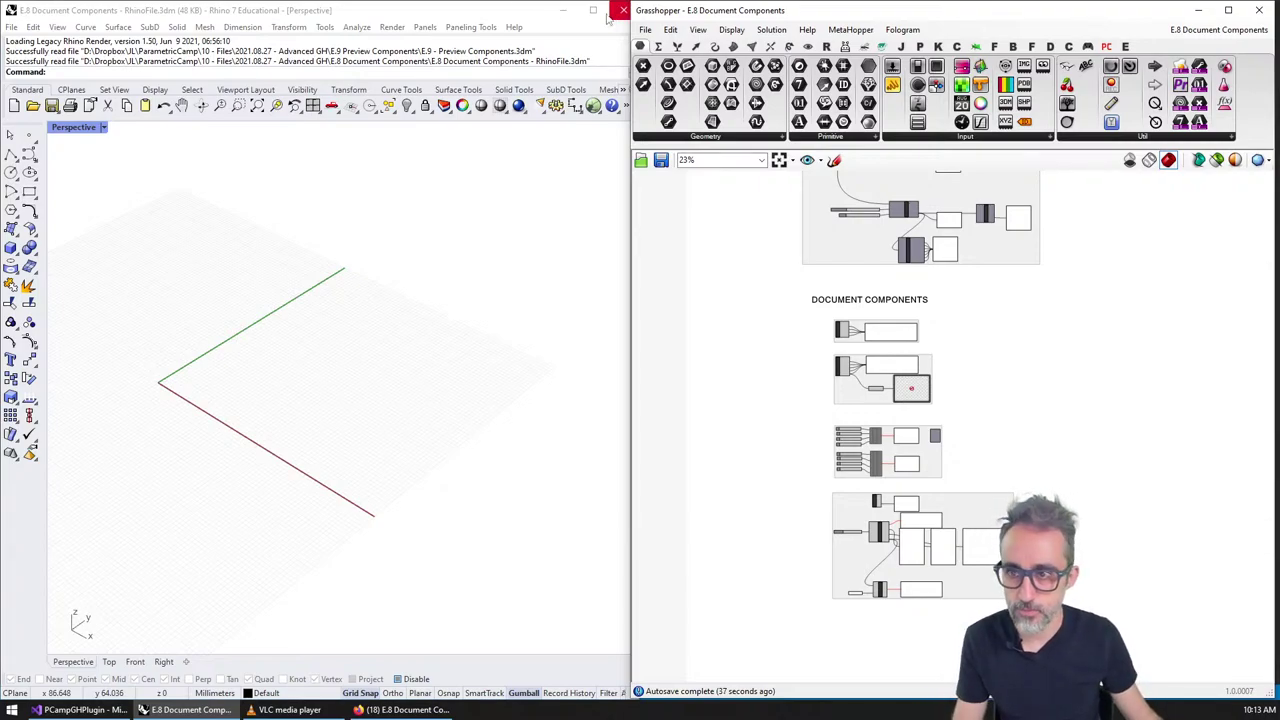
Arrange the two windows side by side, with Rhino on the left half of the screen and Grasshopper on the right half
left_click_drag(461, 3, 57, 39)
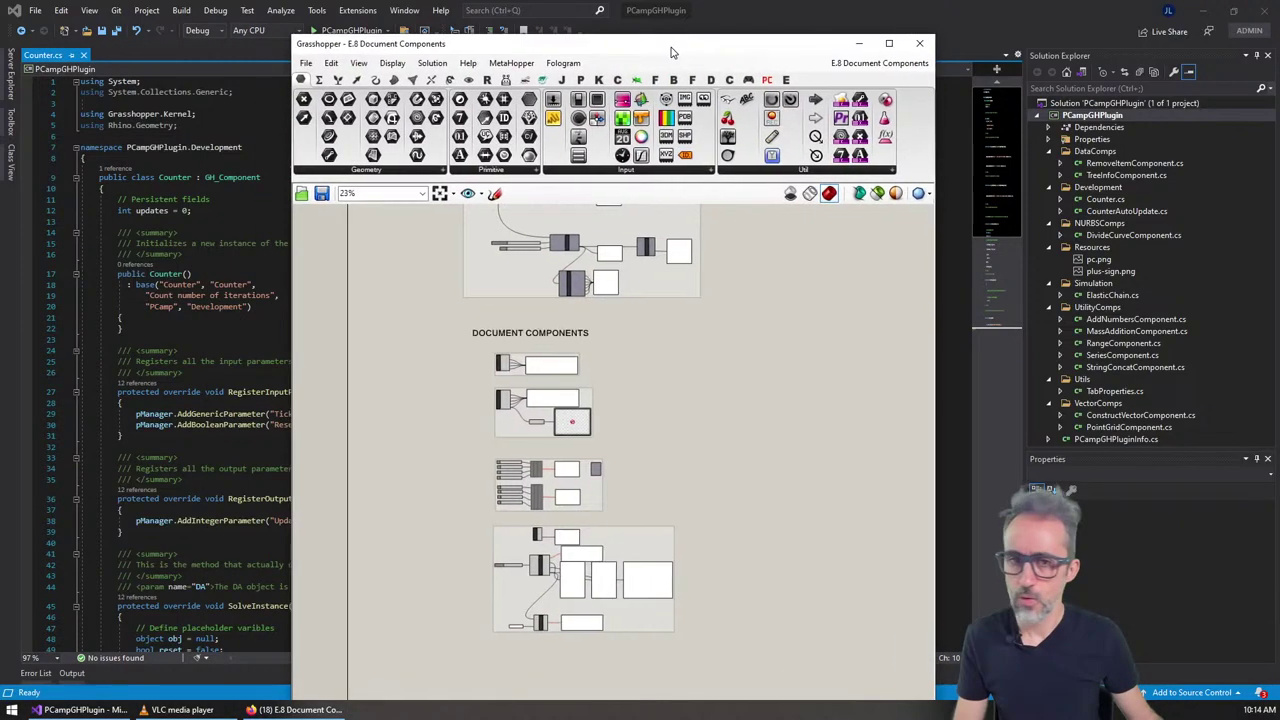
left_click_drag(671, 49, 943, 35)
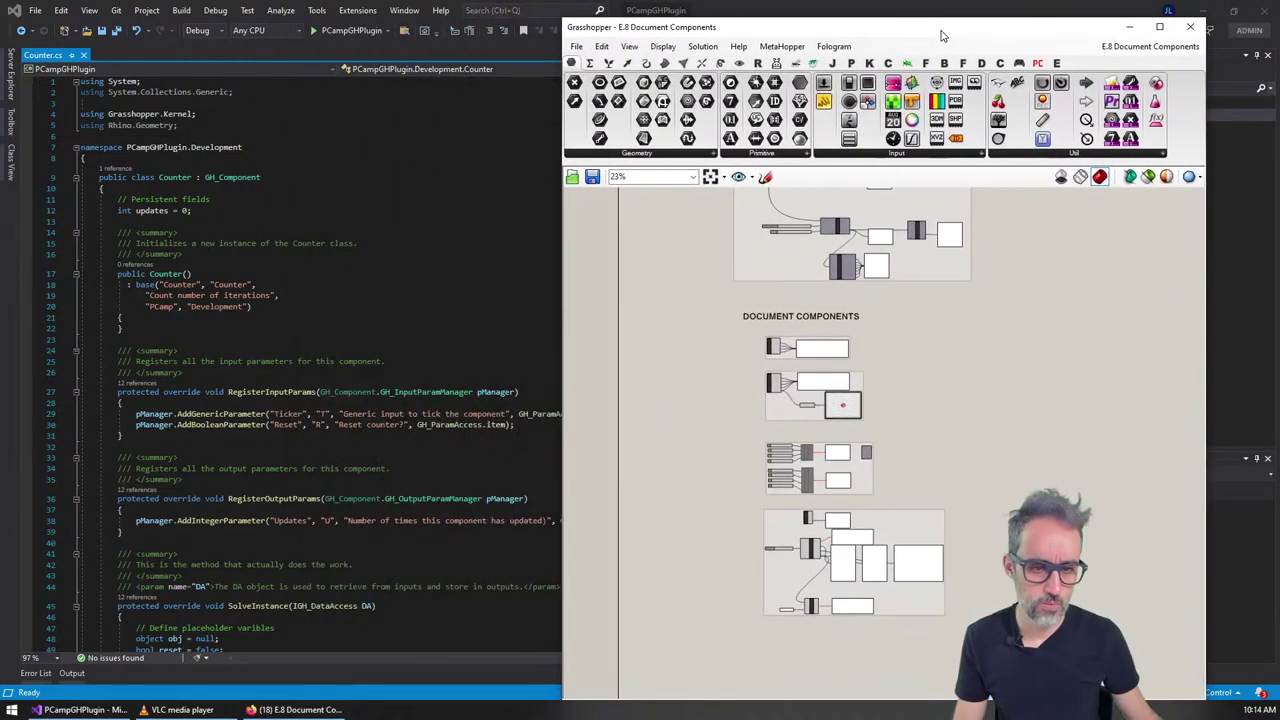
key("super+Right")
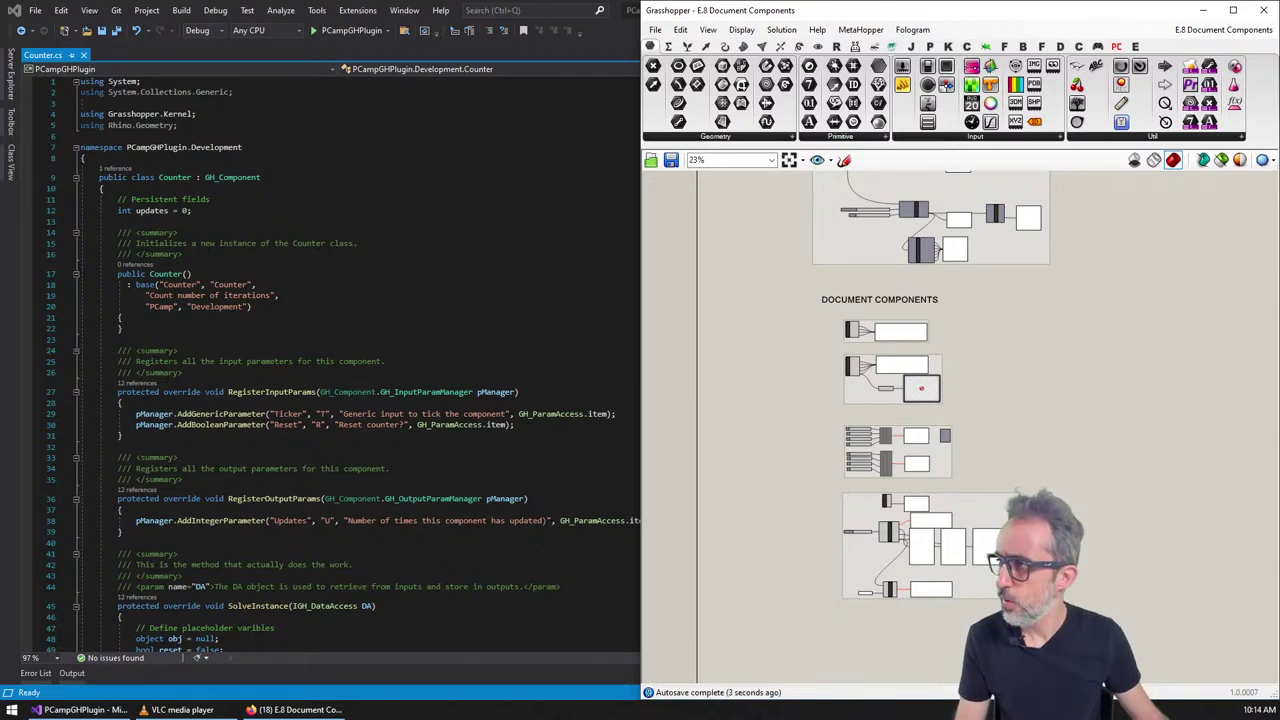
left_click_drag(2, 10, 591, 4)
key("super+Left")
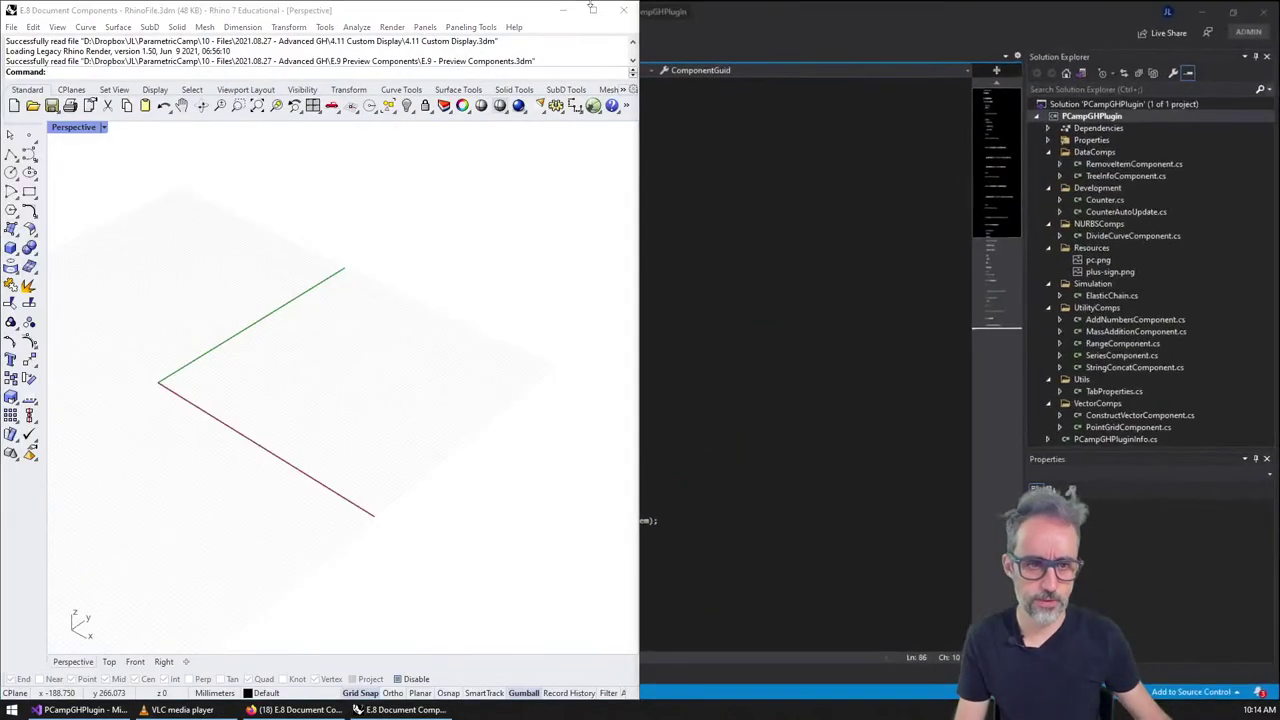
Look over the Rhino perspective view and inspect the Preview Color and Preview Color Selected components in the Grasshopper definition
left_click(571, 250)
left_click_drag(455, 382, 543, 397)
scroll(510, 397, "down", 3)
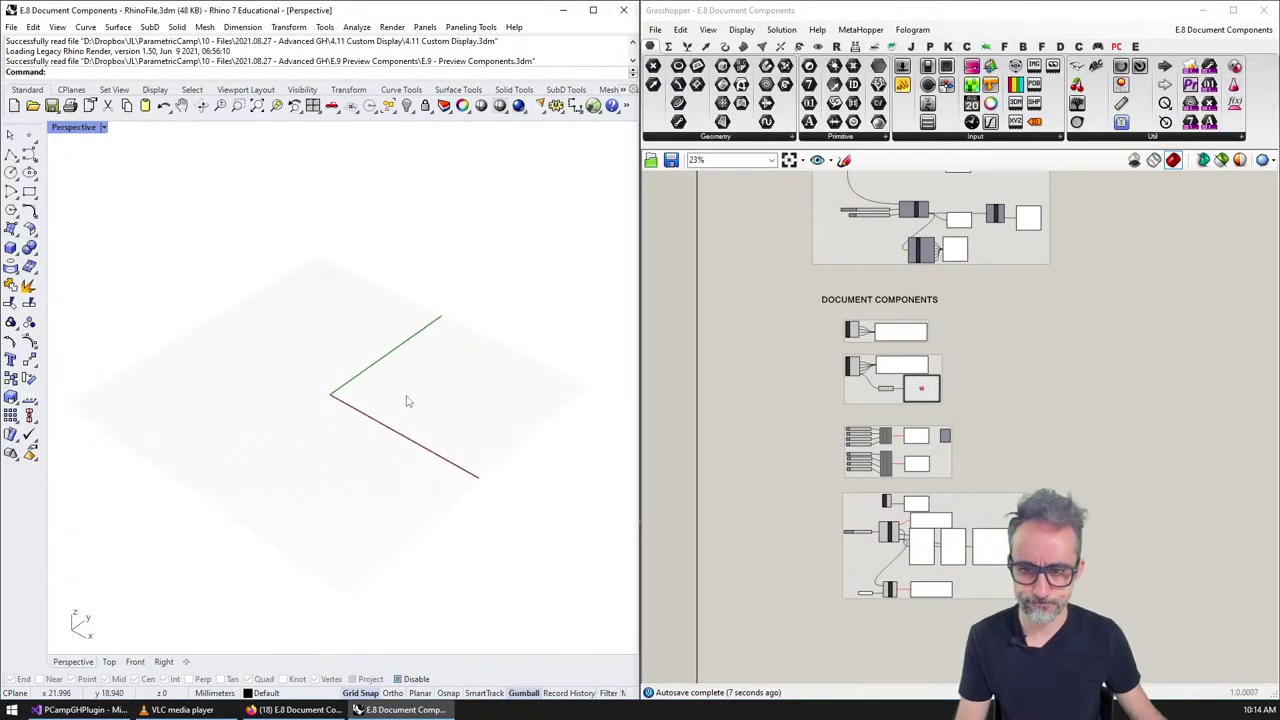
scroll(448, 435, "up", 4)
left_click_drag(408, 401, 477, 409)
scroll(871, 504, "up", 2)
left_click_drag(871, 504, 842, 519)
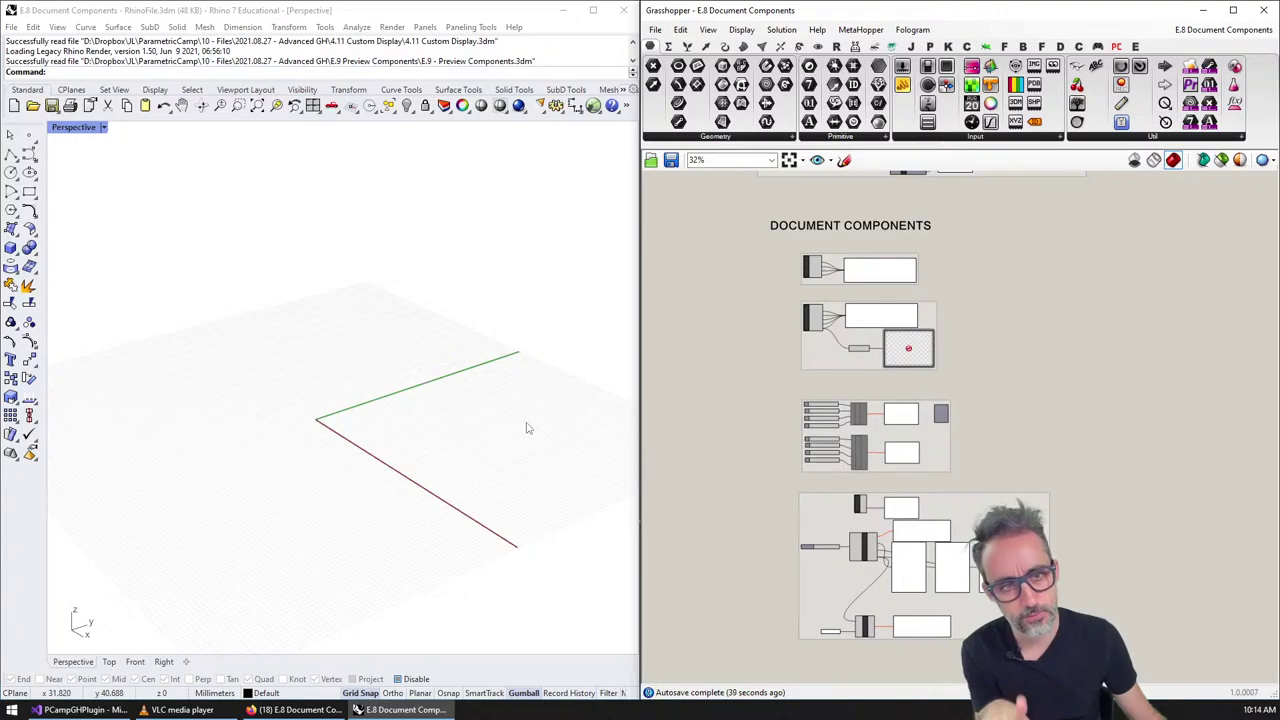
scroll(948, 326, "down", 4)
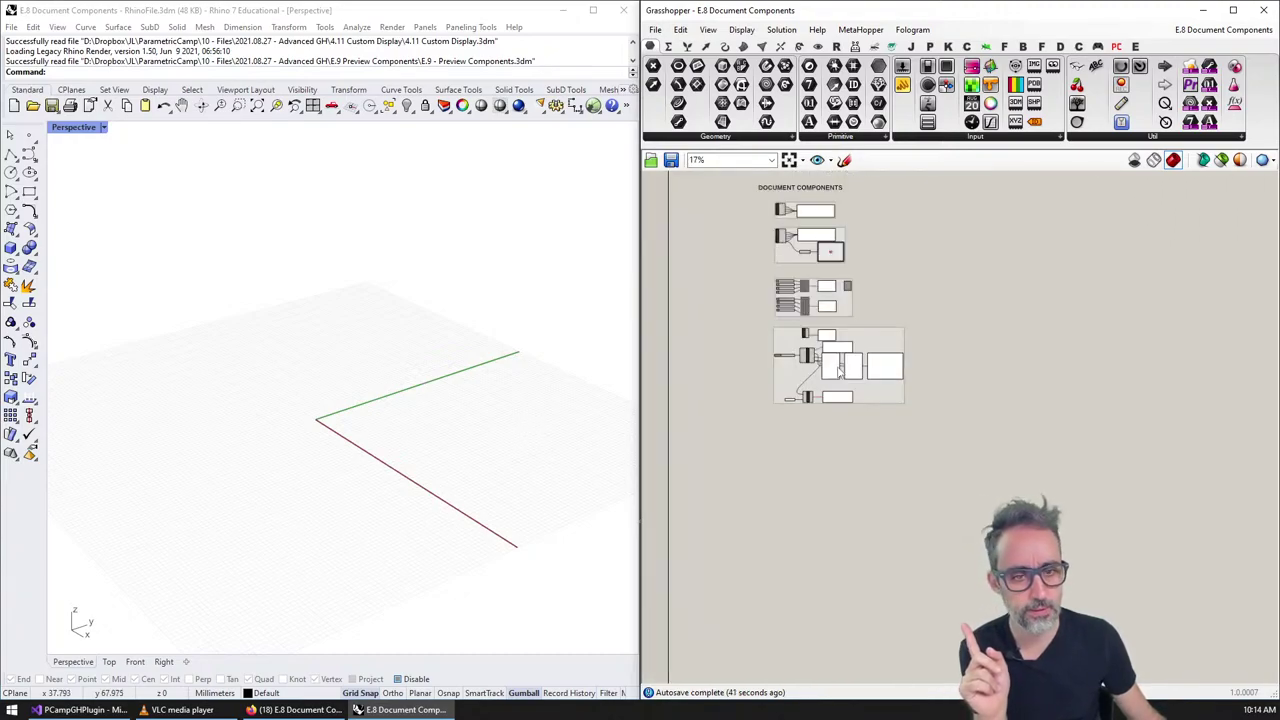
scroll(839, 371, "up", 6)
left_click_drag(844, 318, 903, 497)
scroll(900, 499, "down", 2)
scroll(862, 393, "up", 5)
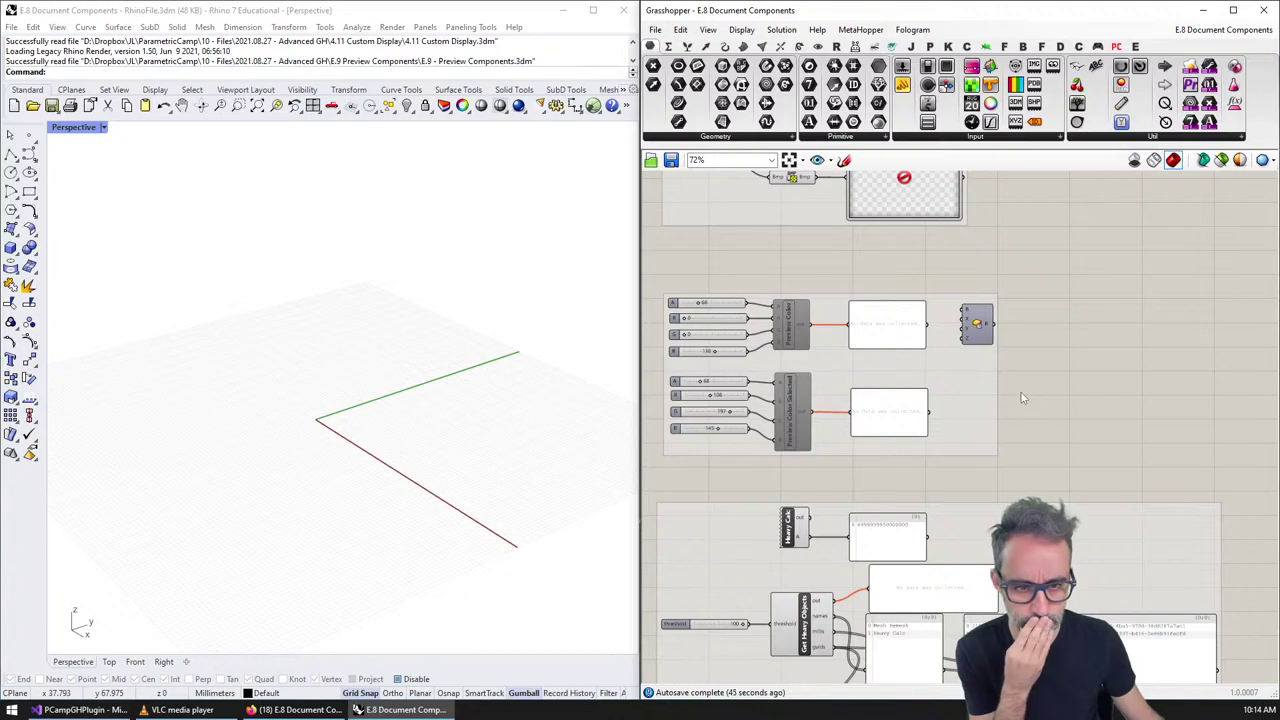
left_click_drag(981, 371, 1015, 376)
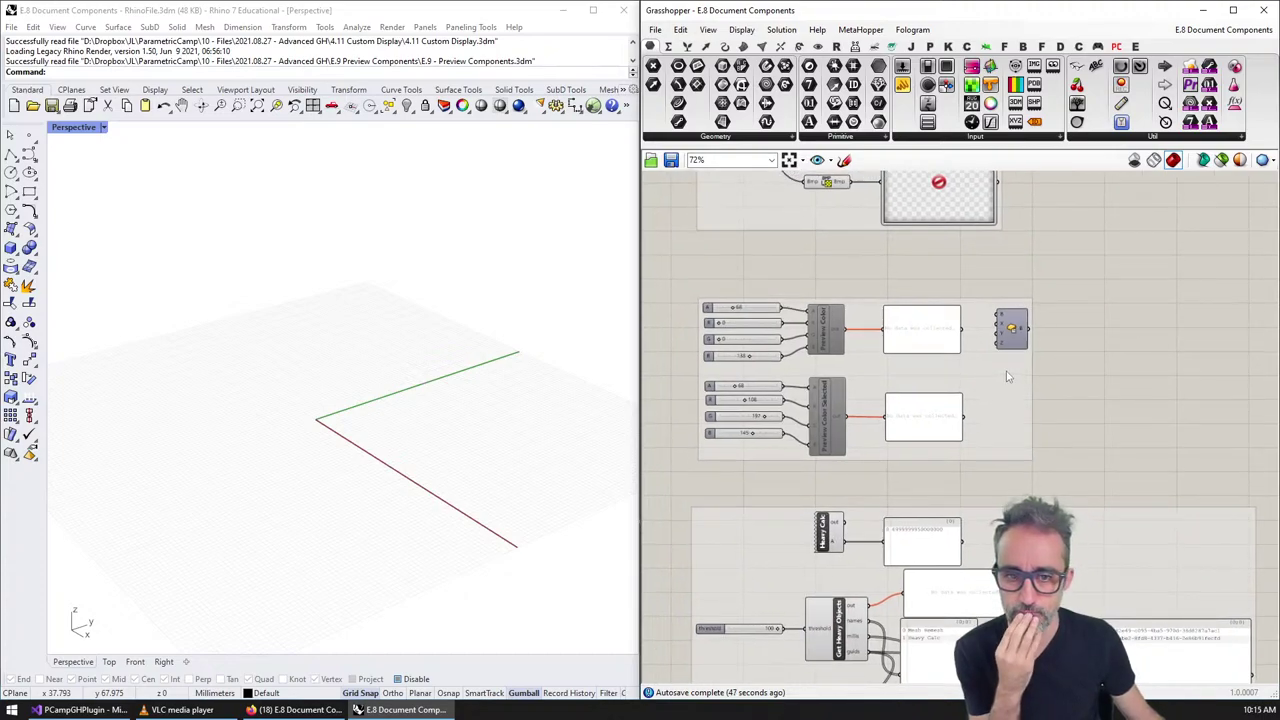
Switch to the browser and close the E.8 Document Components video and the Advanced Development playlist tabs
left_click(309, 709)
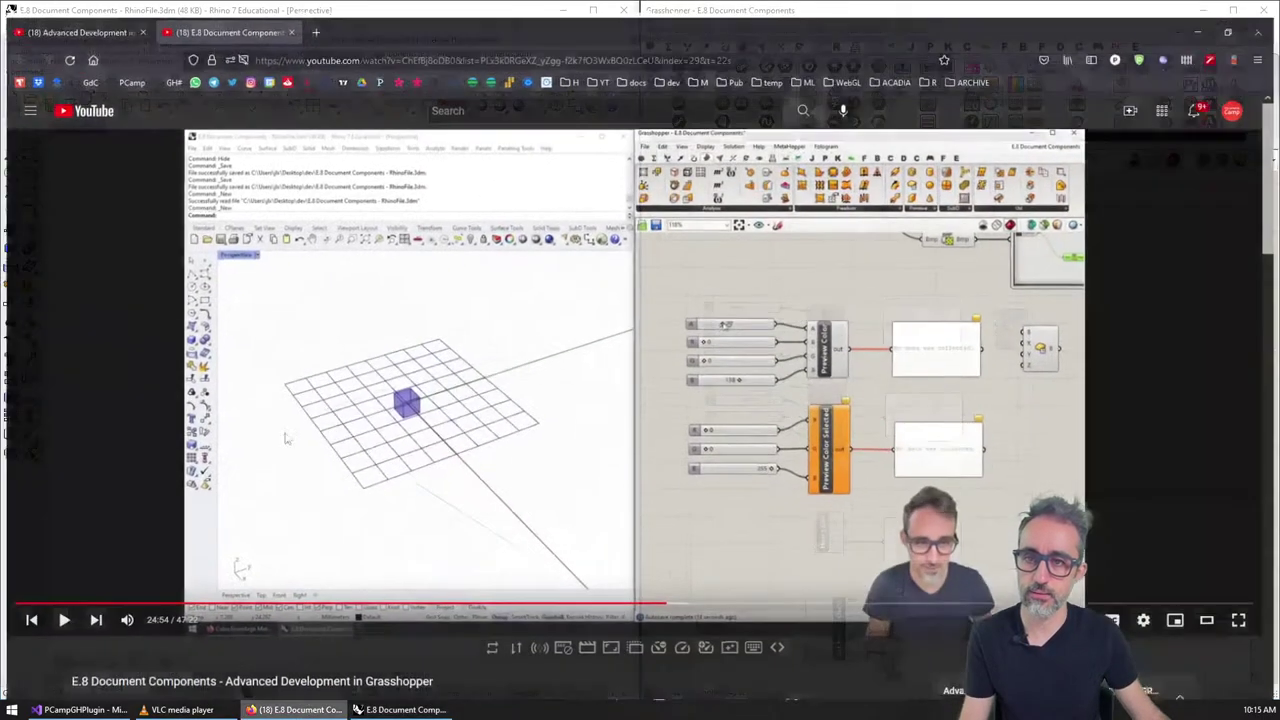
middle_click(202, 9)
middle_click(87, 12)
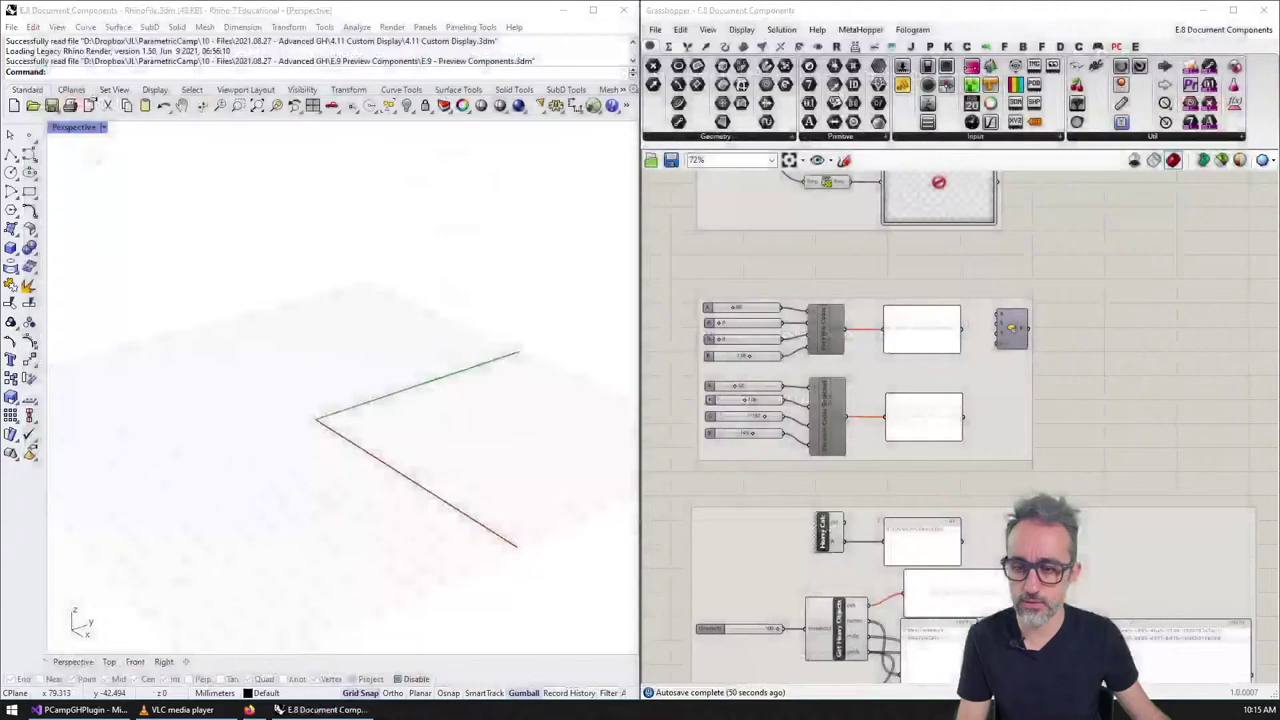
Switch to VLC media player and show the gh-explore video full screen, paused and rewound to its beginning
left_click(197, 709)
left_click(14, 688)
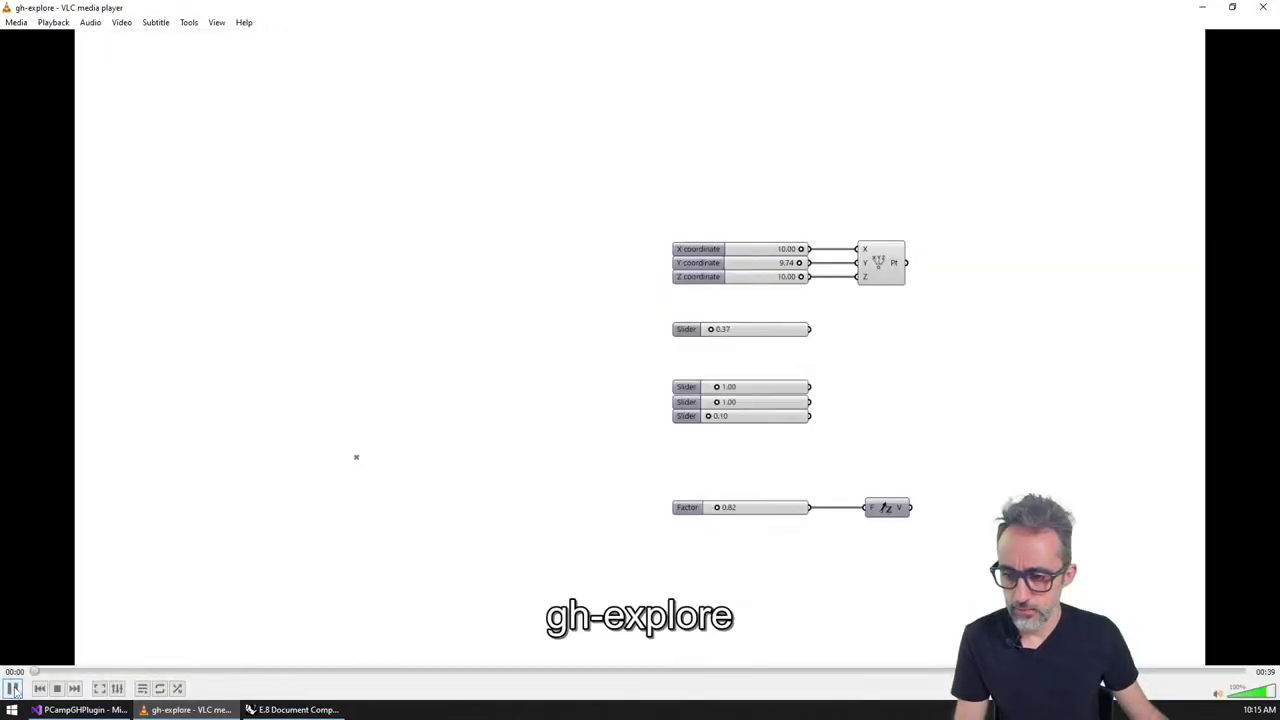
left_click(14, 690)
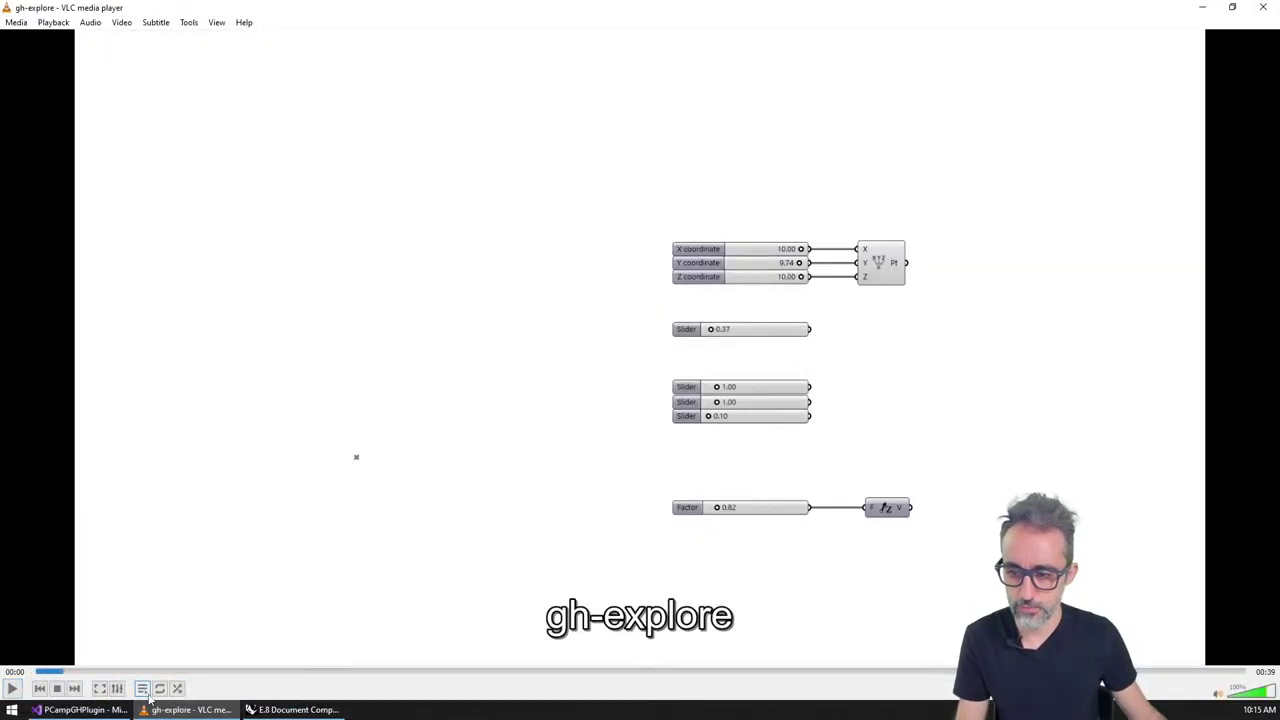
double_click(307, 565)
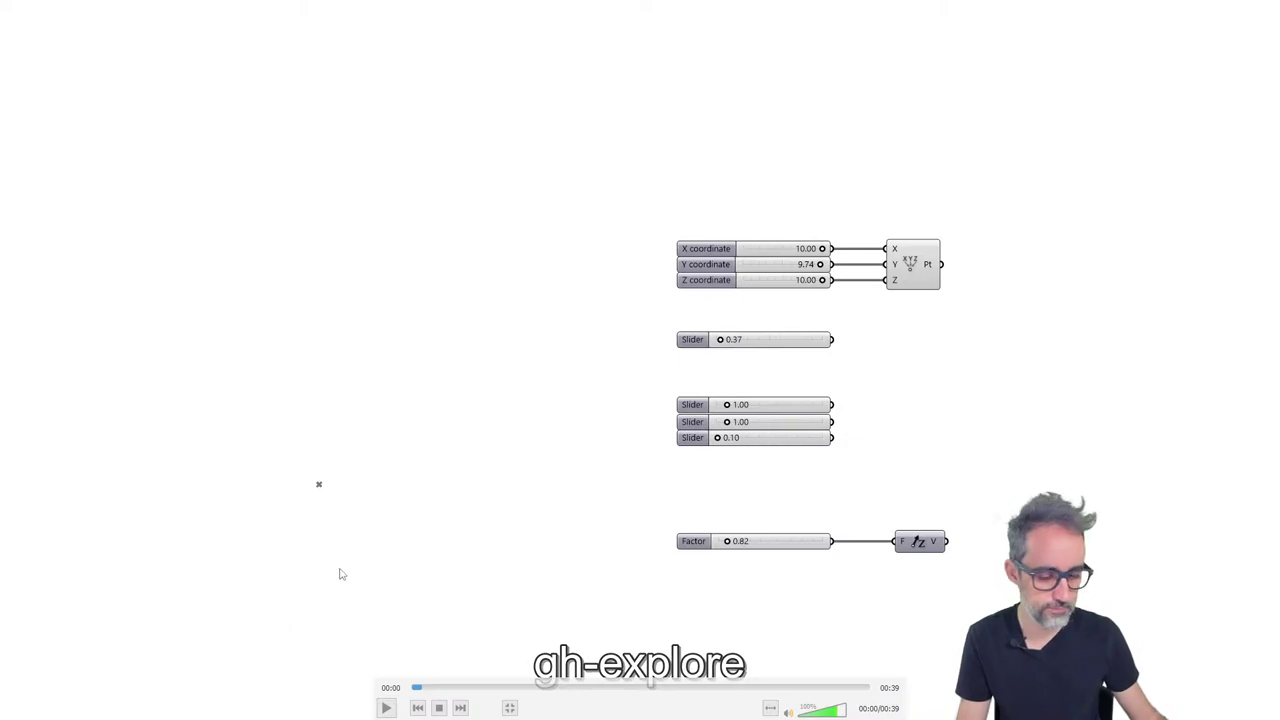
left_click_drag(420, 688, 403, 688)
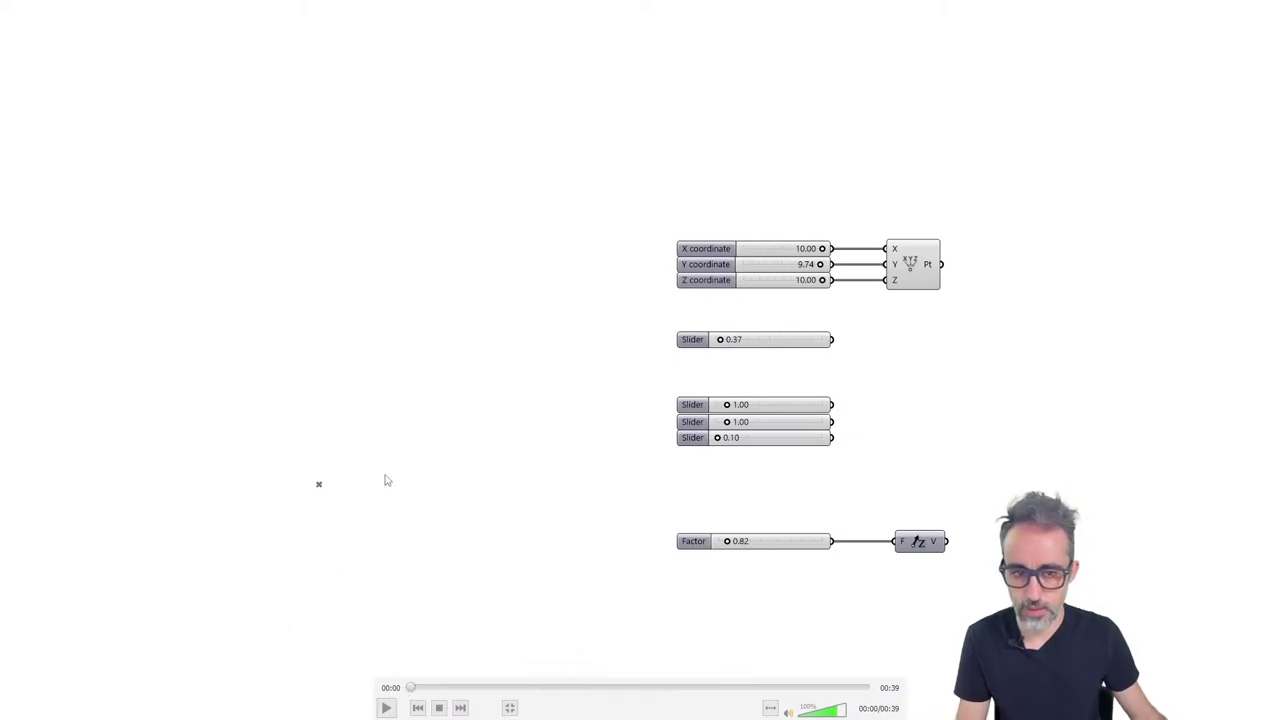